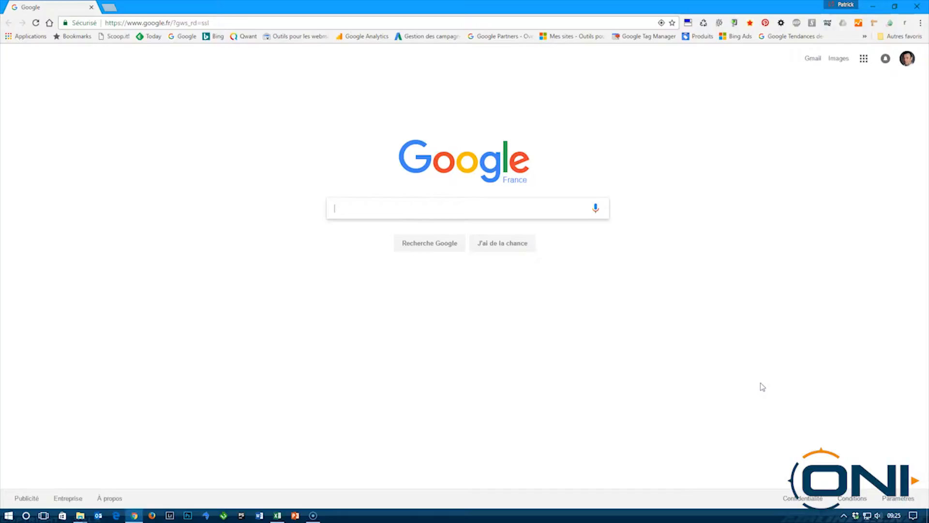
Step: Search Google for "scoop.it" and open the Scoop.it website from the results
type("scoop.")
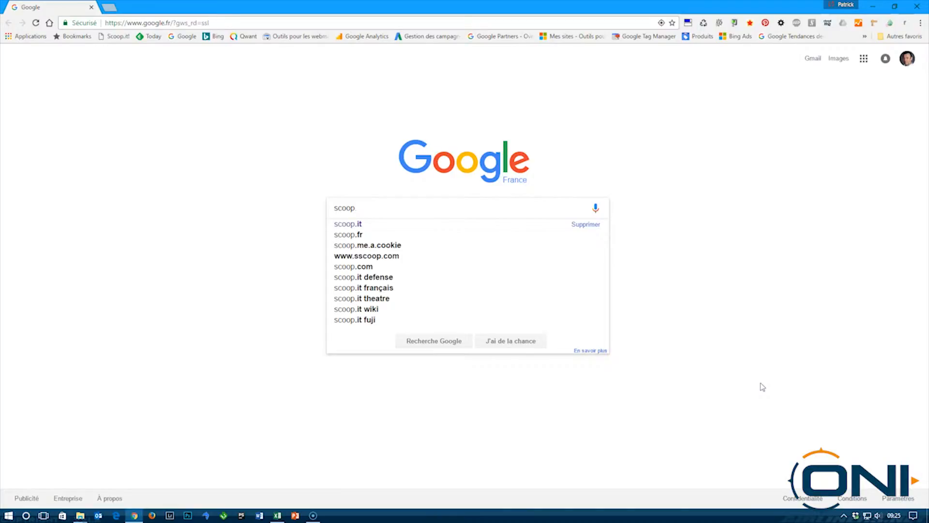
type("it")
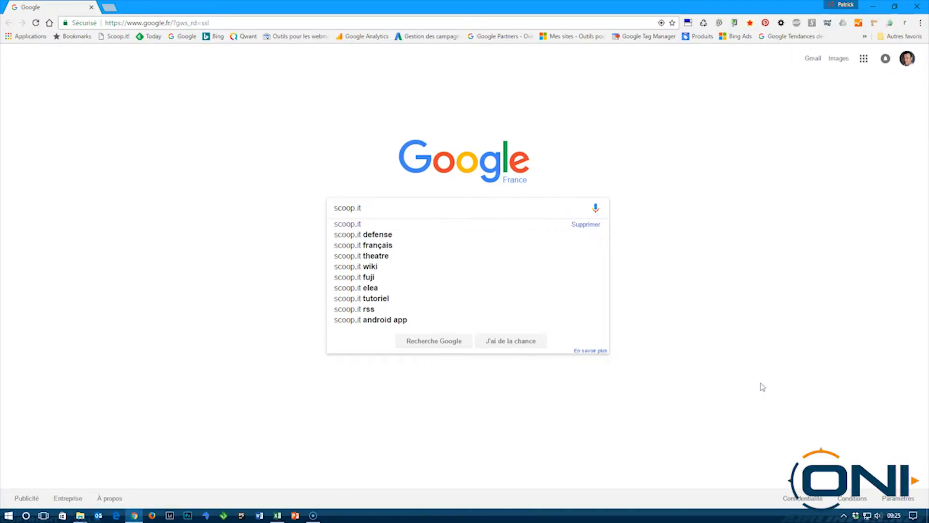
key("Return")
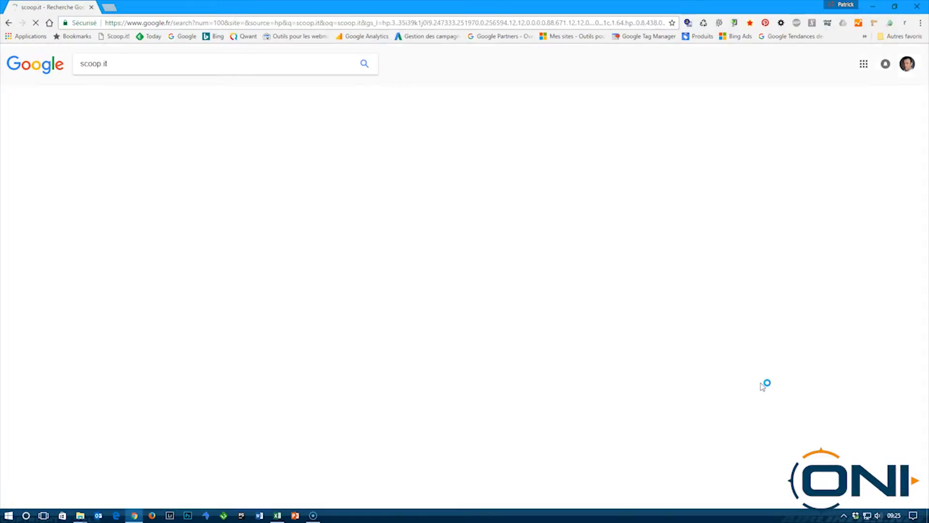
left_click(386, 56)
left_click(199, 134)
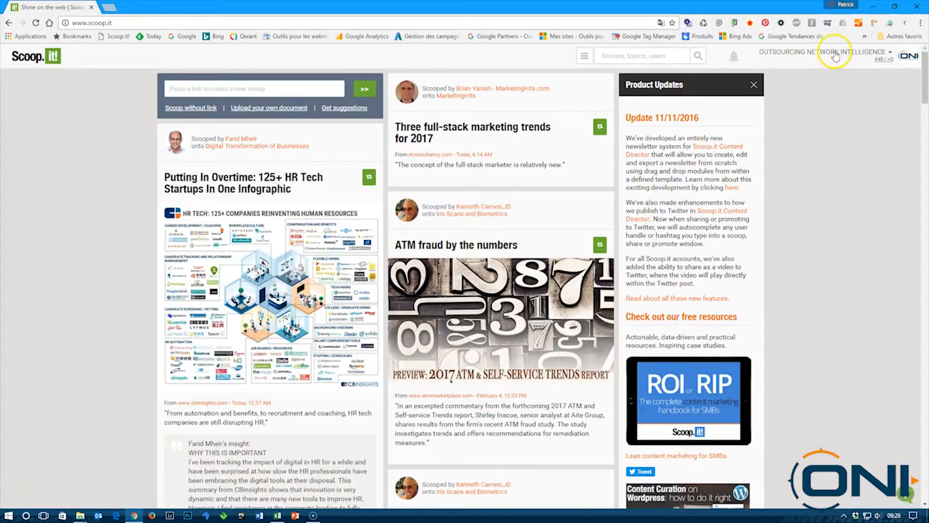
Step: Open the curated topic "Outsourcing Network Intelligence - Revue de presse digitale" from the account's own topics
left_click(889, 52)
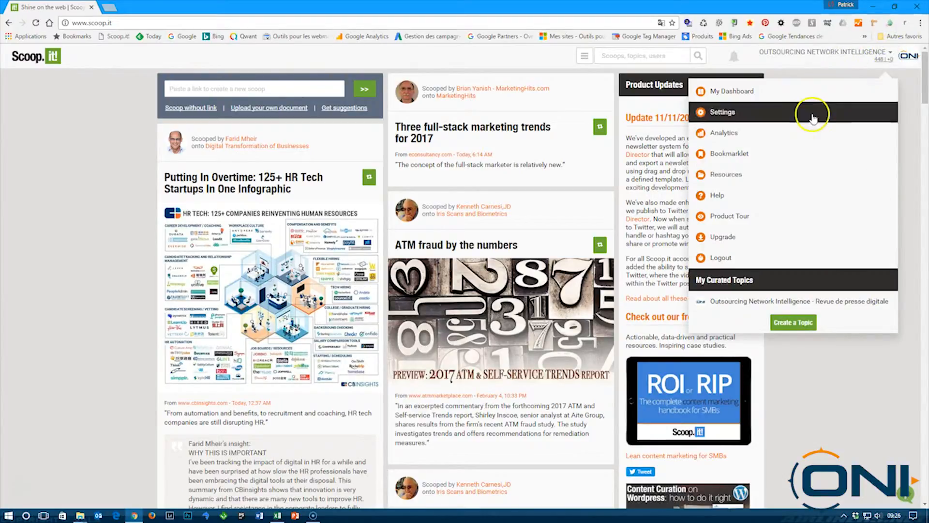
left_click(824, 302)
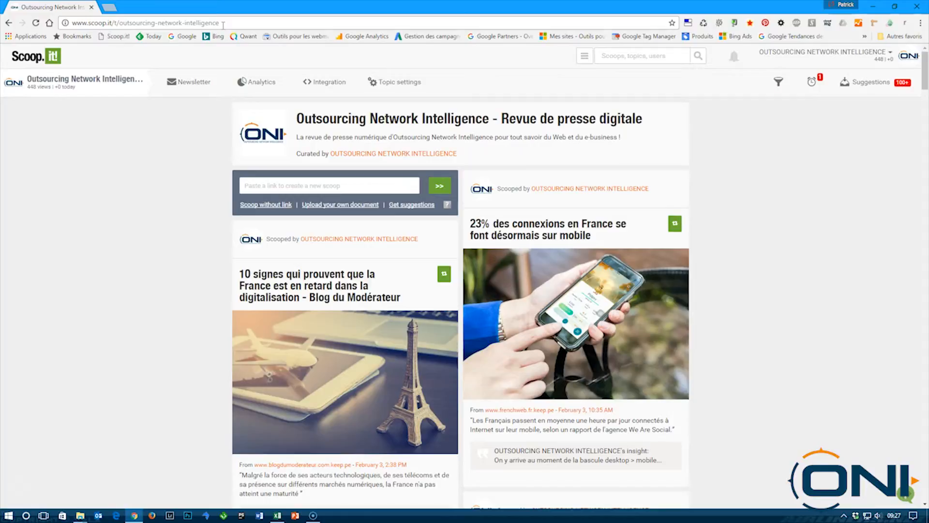
Step: Open oni.fr in a new browser tab and follow the Scoop.it link in the site's header
left_click(110, 7)
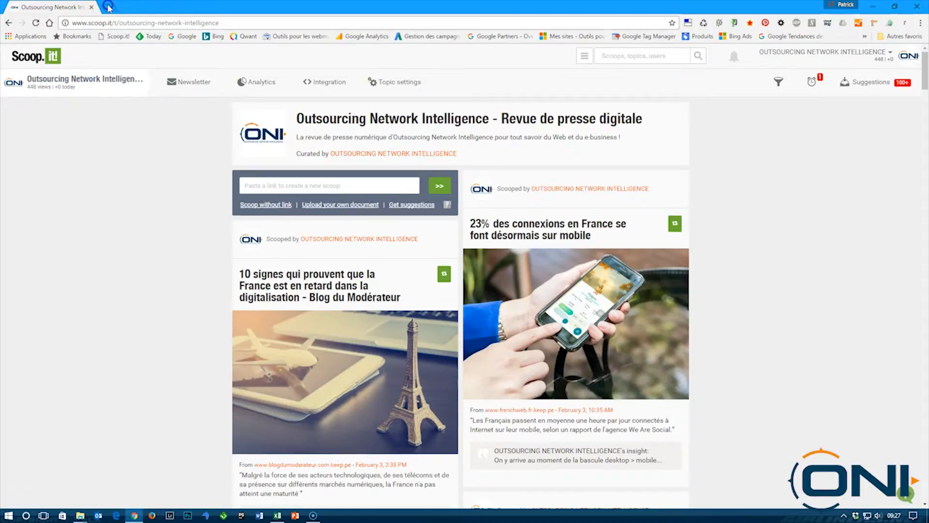
left_click(189, 193)
type("oni.fr")
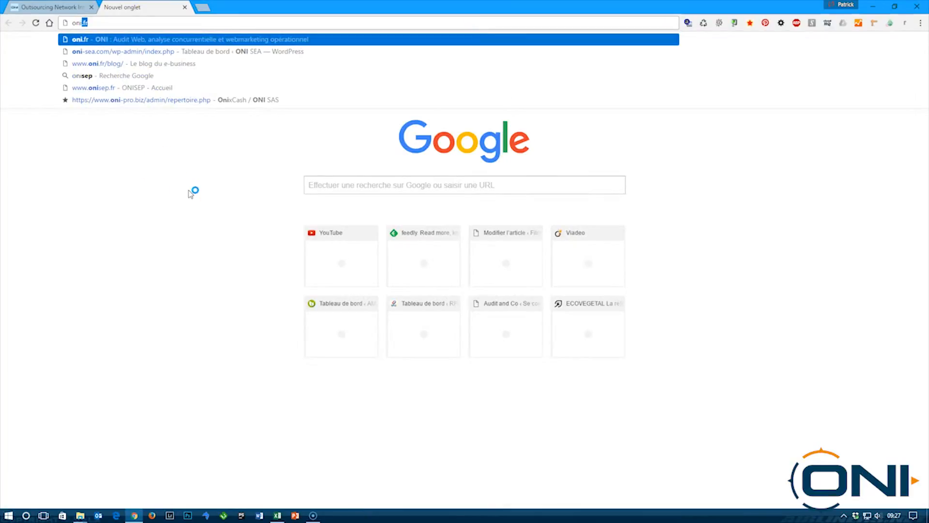
key("Return")
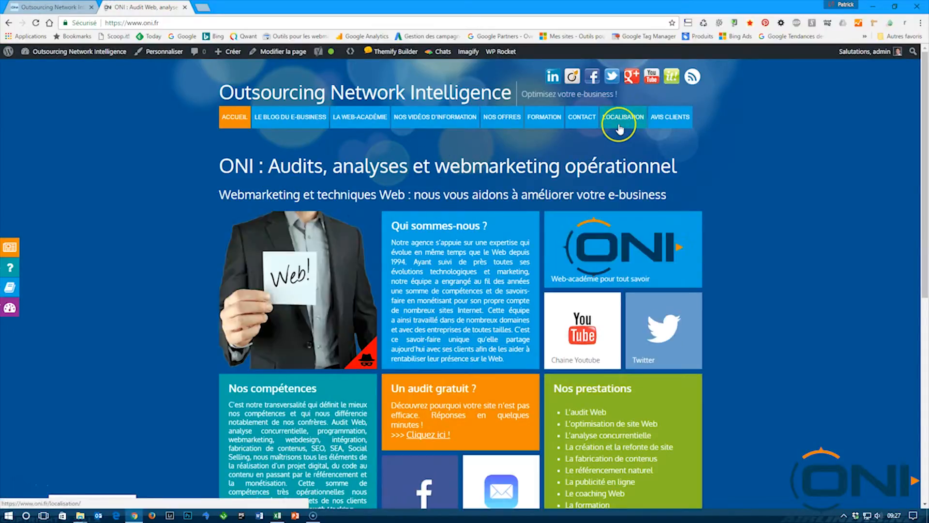
left_click(677, 78)
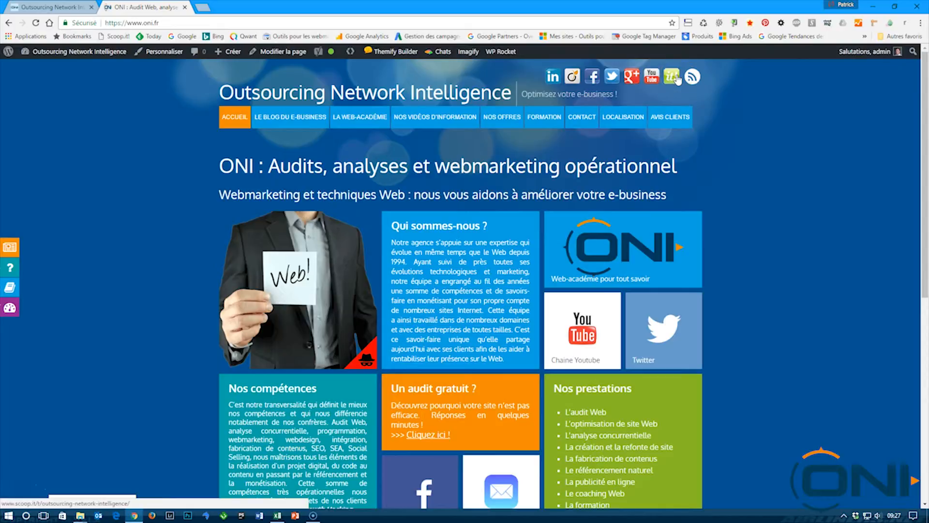
left_click(676, 78)
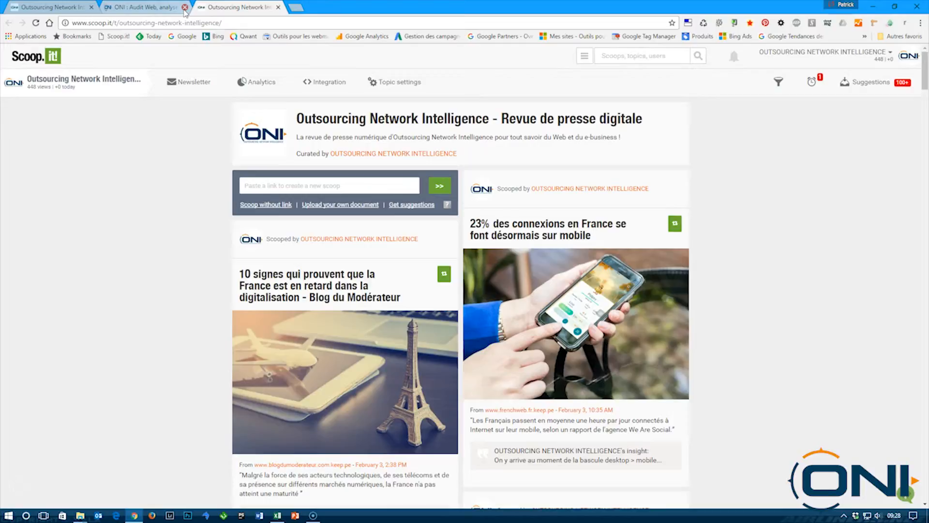
Step: Close the oni.fr tab and the duplicate topic tab to return to the original Scoop.it topic page
left_click(185, 7)
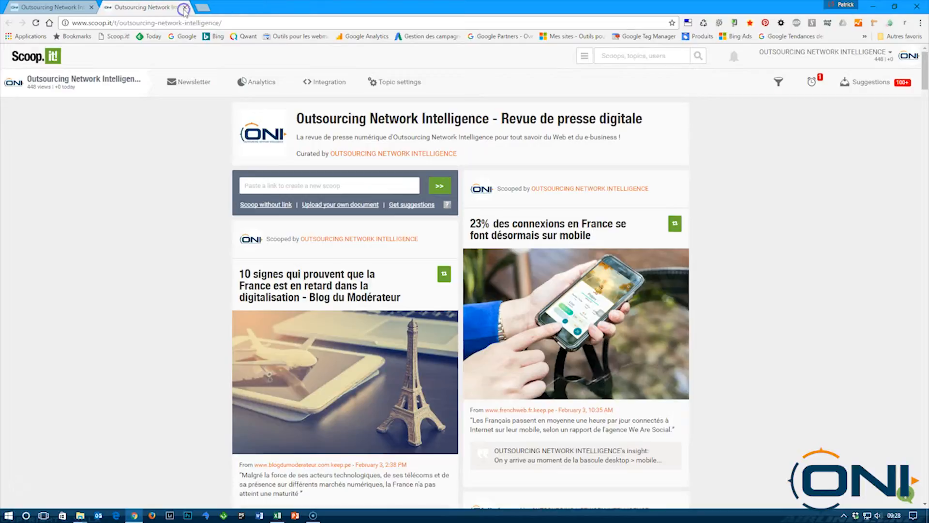
left_click(185, 7)
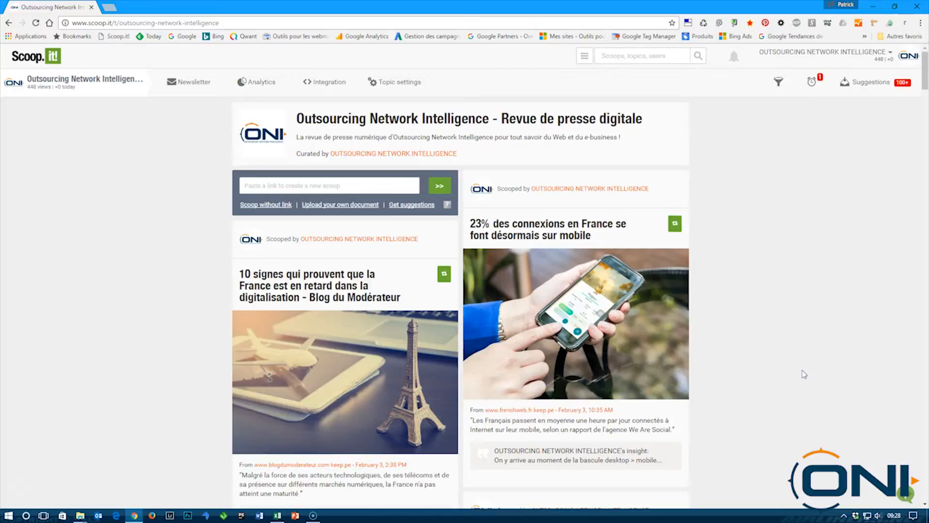
left_click(795, 267)
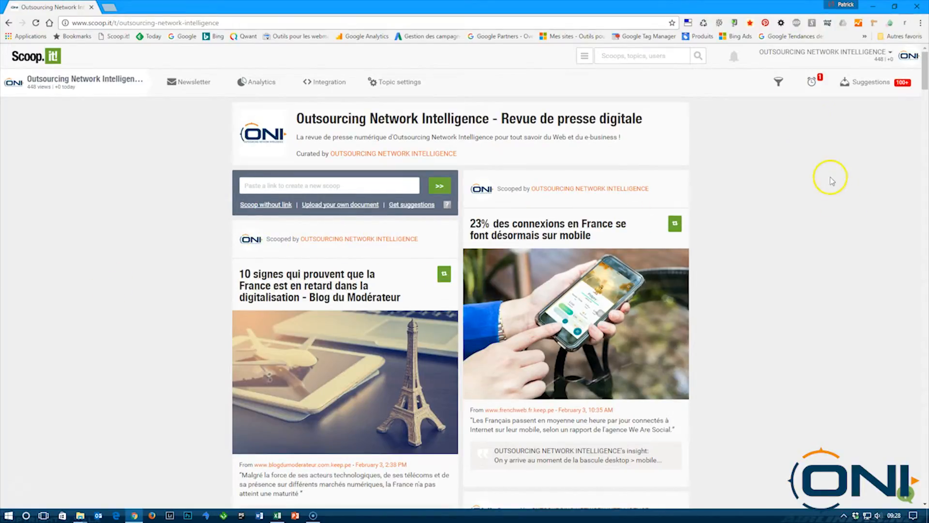
Step: Open the topic's content suggestions and examine the suggested articles, their sources and the keywords that generate them
left_click(871, 84)
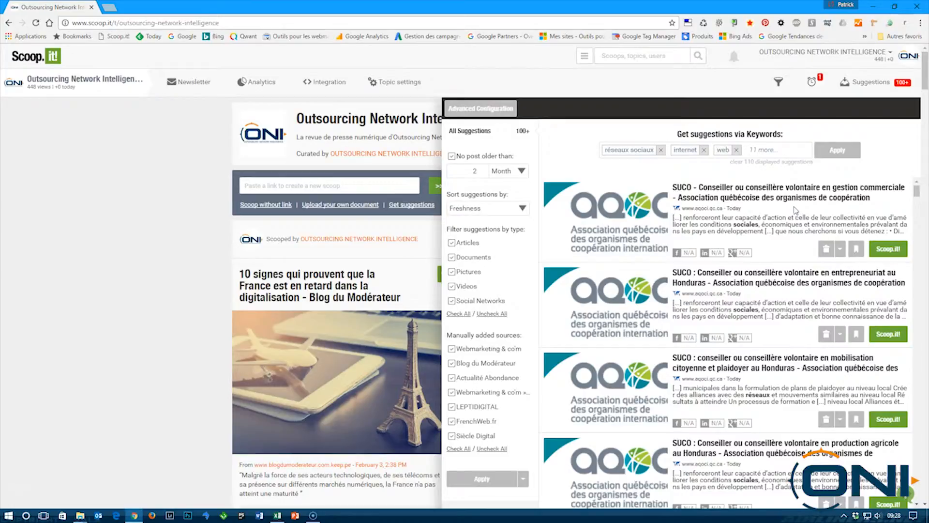
scroll(776, 335, "down", 2)
scroll(775, 335, "down", 5)
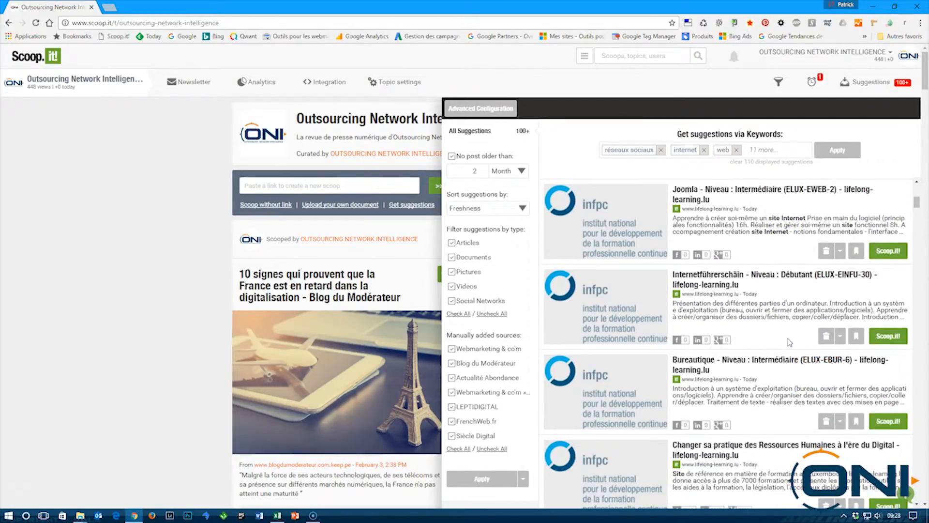
scroll(790, 342, "down", 6)
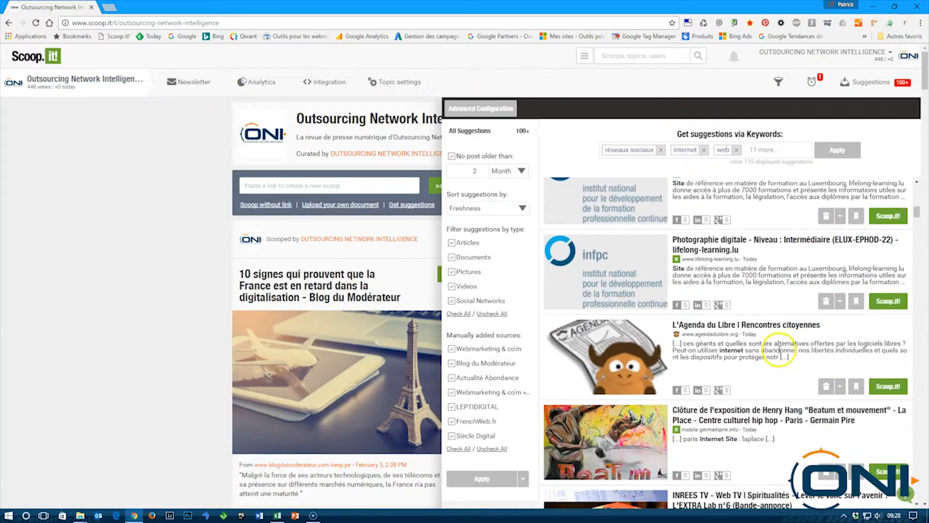
scroll(784, 346, "down", 2)
scroll(769, 383, "down", 2)
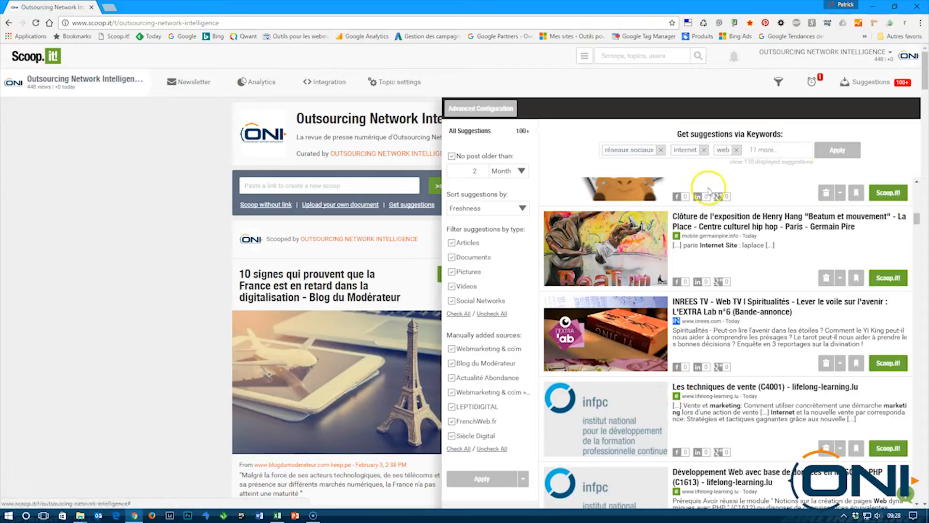
scroll(789, 380, "down", 5)
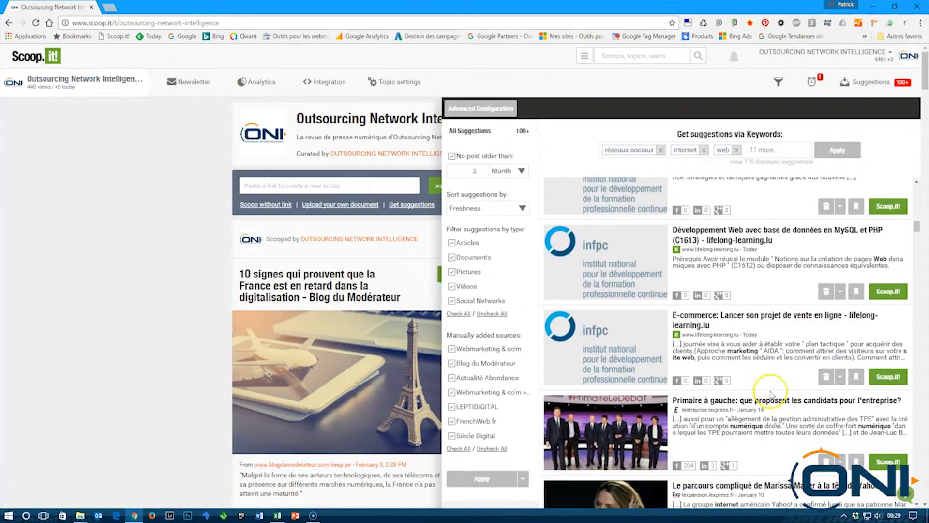
scroll(779, 399, "down", 3)
scroll(770, 404, "down", 3)
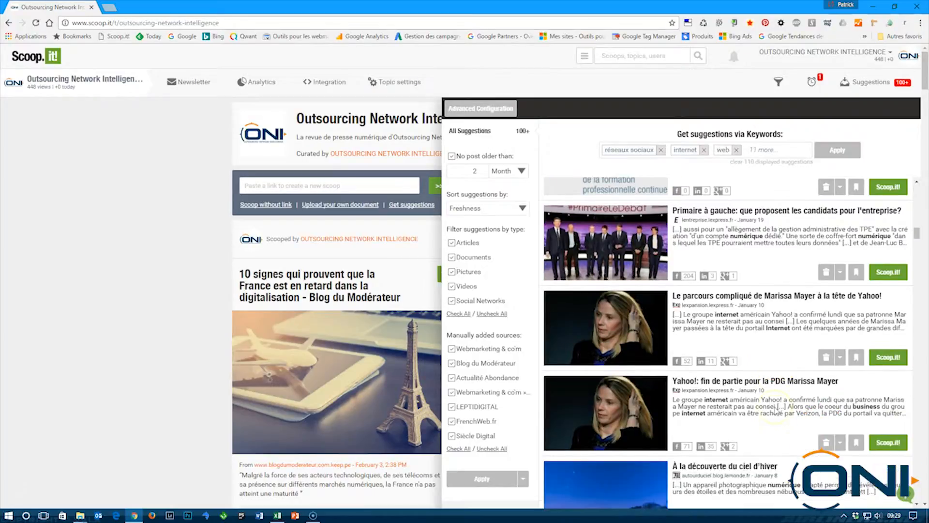
scroll(776, 410, "down", 2)
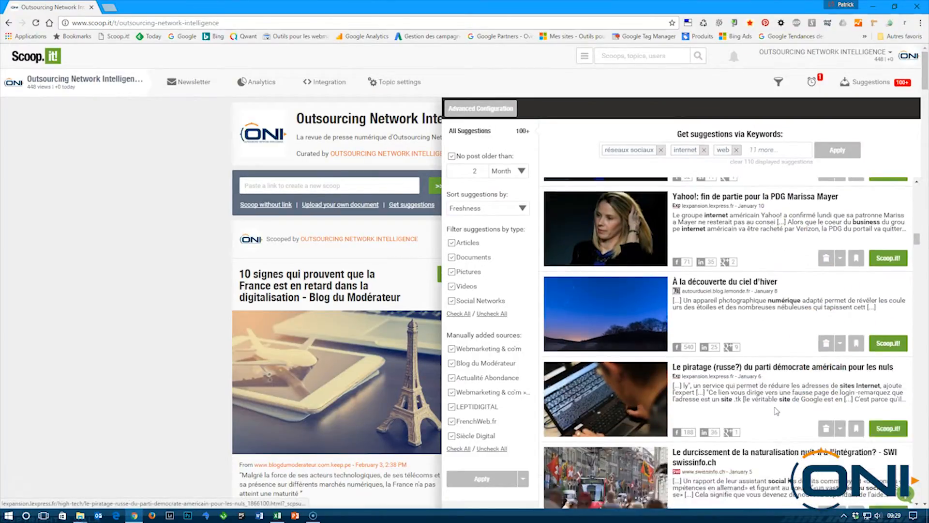
scroll(776, 410, "down", 2)
scroll(776, 411, "down", 2)
scroll(776, 410, "down", 3)
scroll(776, 410, "down", 4)
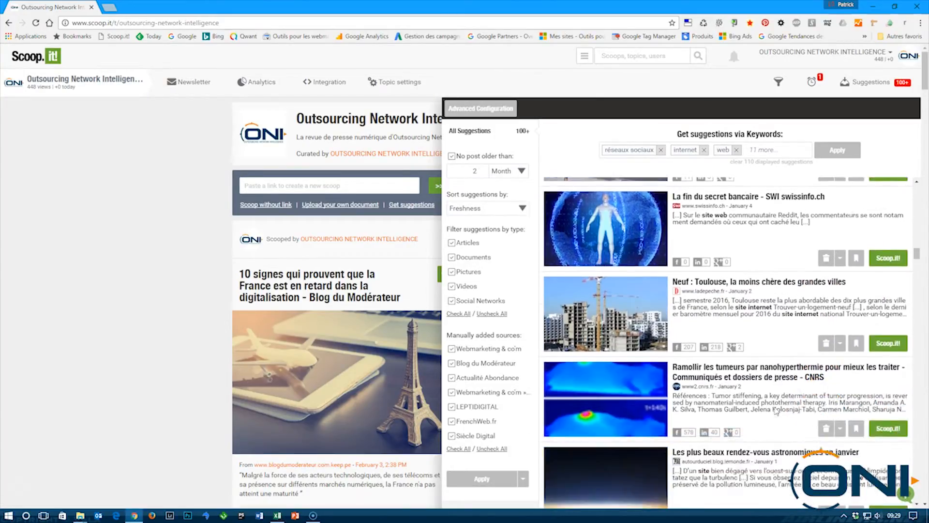
scroll(777, 410, "down", 7)
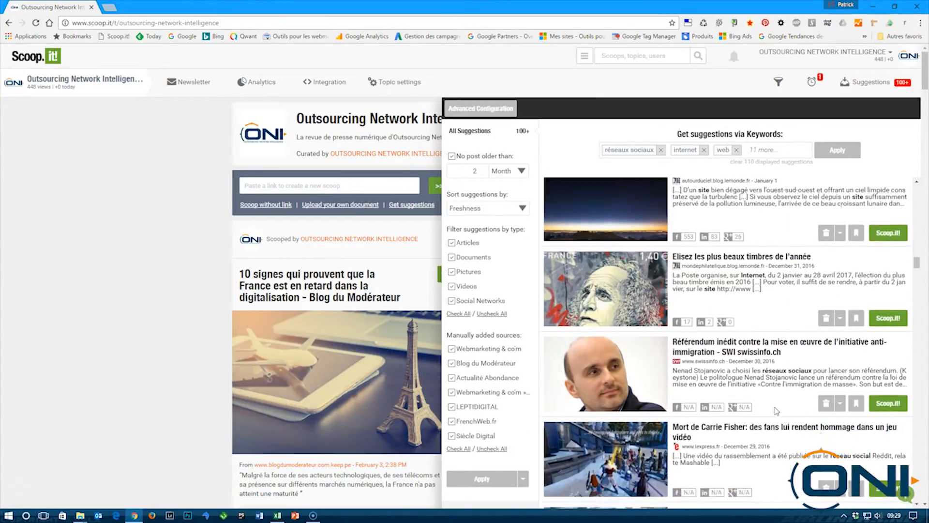
scroll(776, 410, "down", 1)
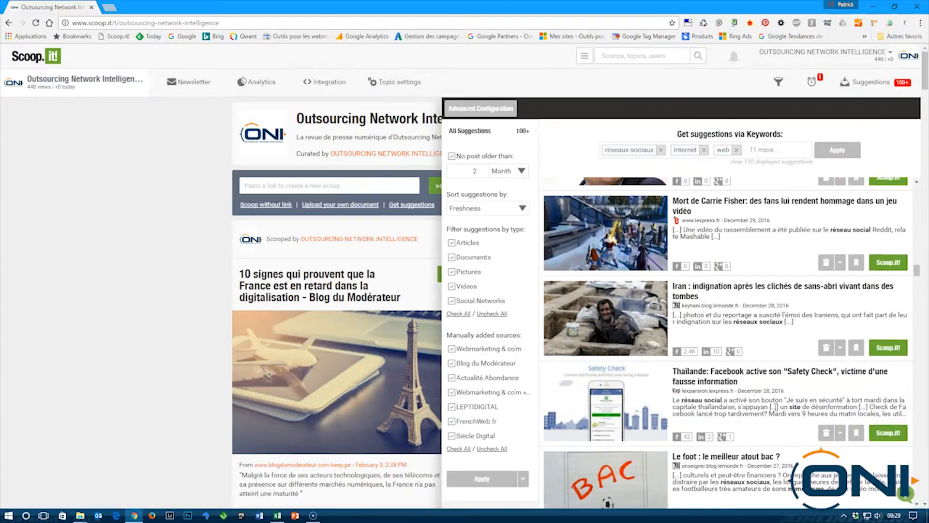
scroll(776, 410, "down", 6)
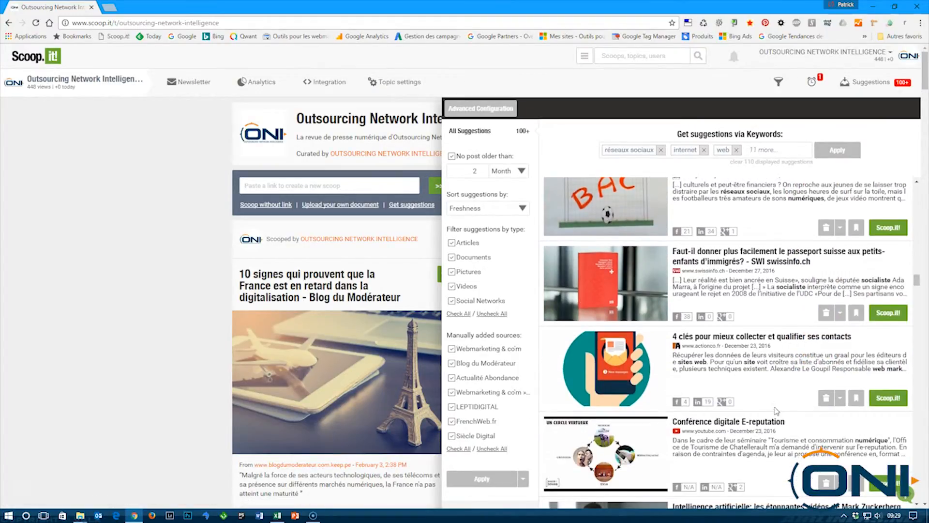
scroll(776, 411, "up", 20)
scroll(777, 411, "up", 15)
left_click(636, 150)
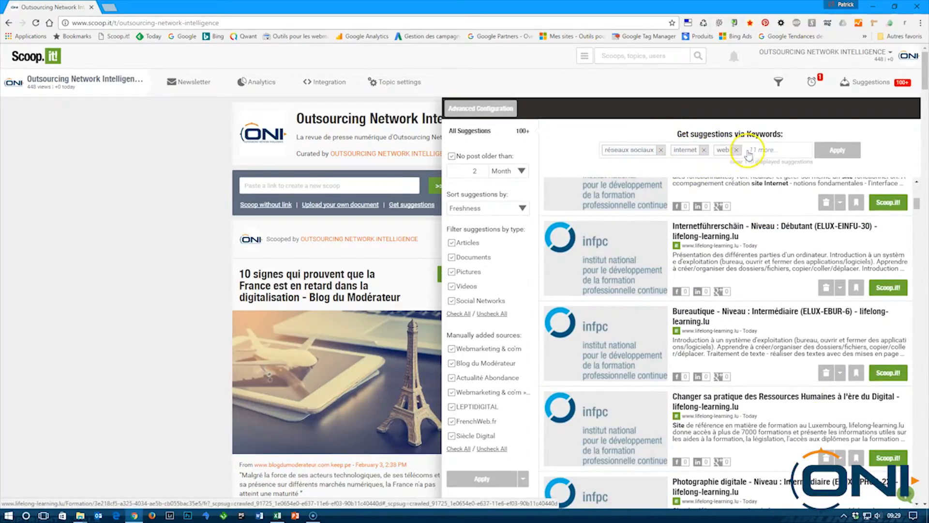
scroll(778, 235, "up", 5)
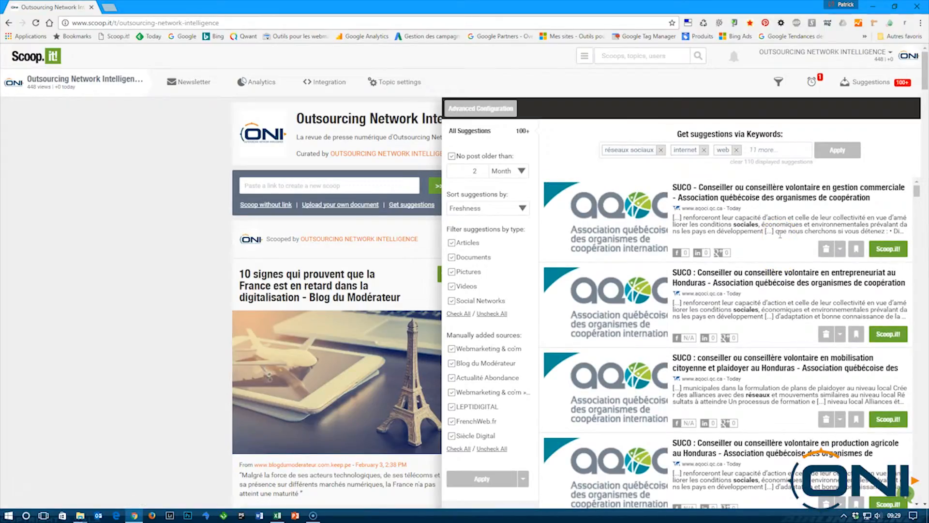
Step: Start a new scoop from the first suggestion, "SUCO - Conseiller ou conseillère volontaire en gestion commerciale", and place the cursor in its insight field
left_click(892, 249)
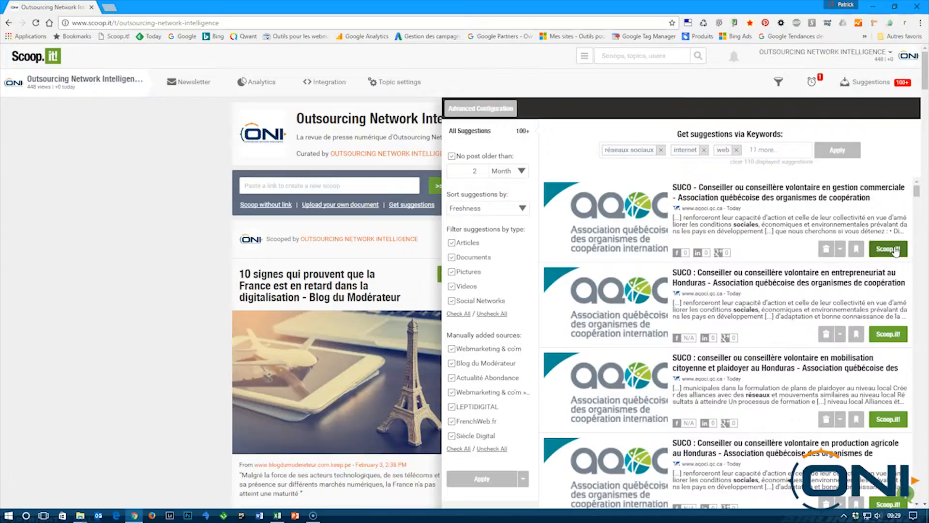
left_click(894, 248)
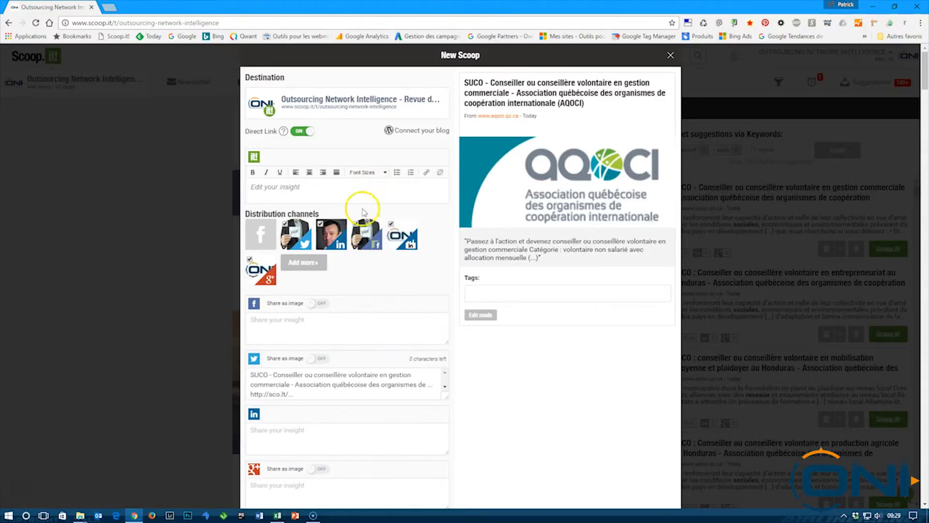
left_click(391, 190)
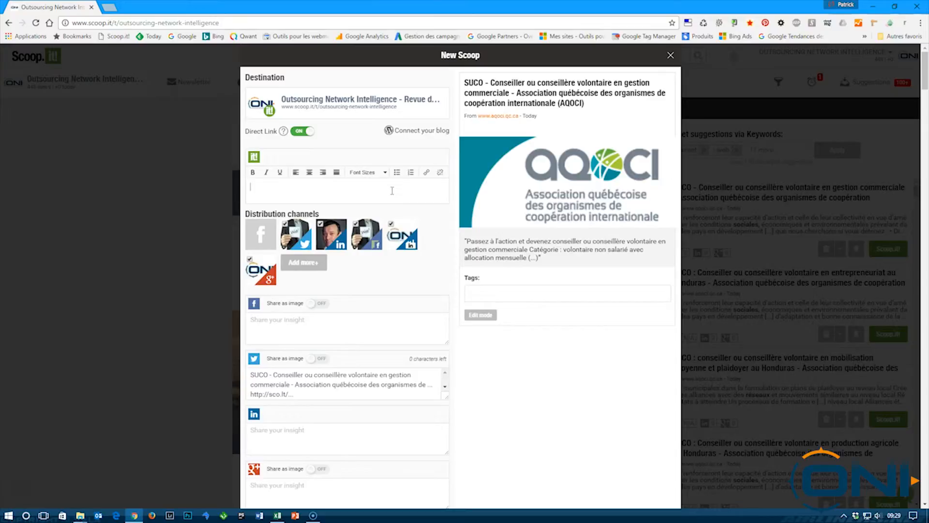
left_click(496, 319)
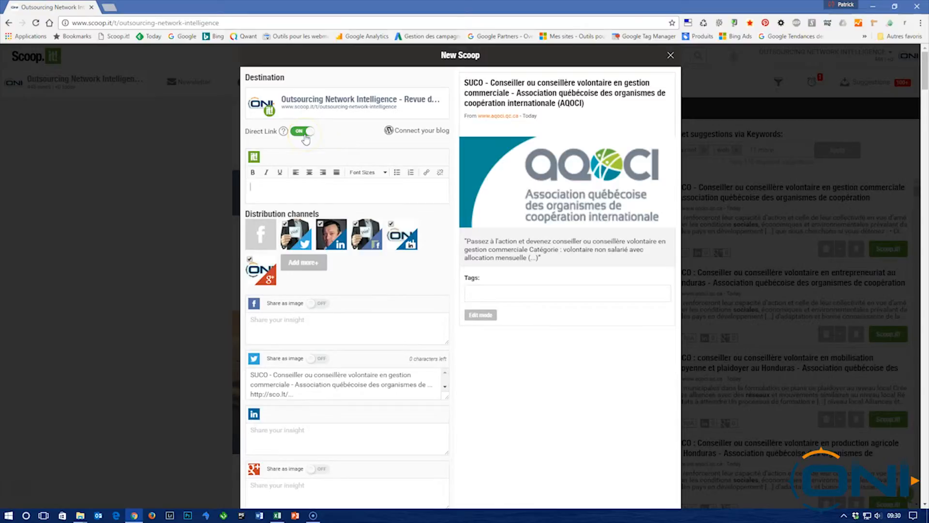
Step: Examine the new scoop's sharing fields and distribution channels, and open the calendar for its publication date
scroll(385, 394, "down", 1)
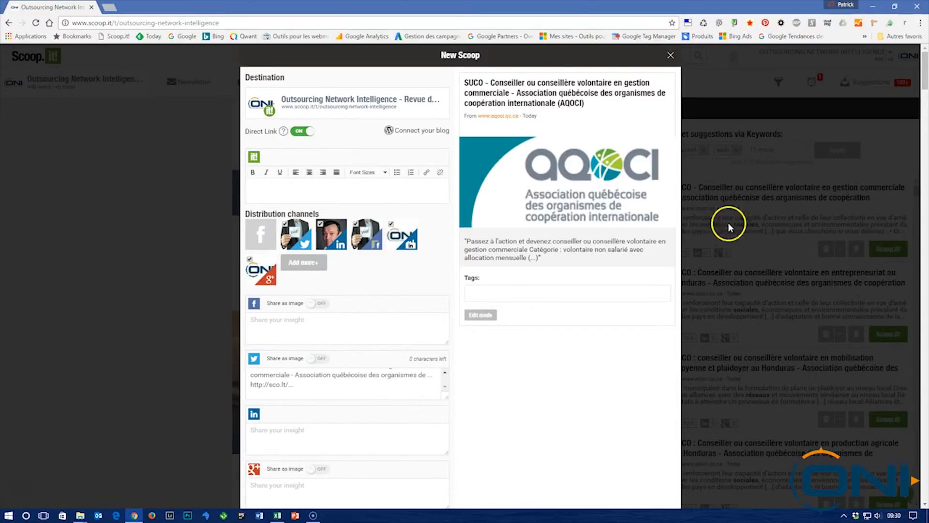
scroll(561, 360, "down", 3)
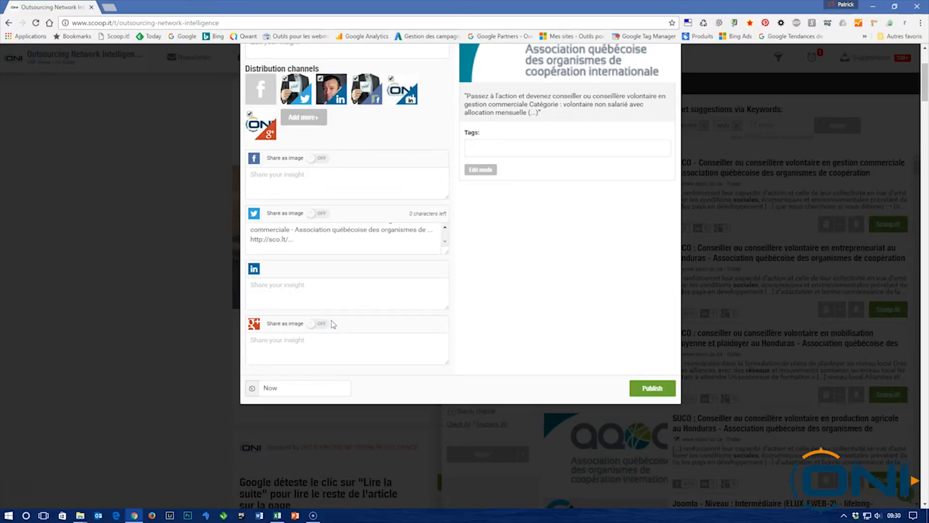
left_click(305, 390)
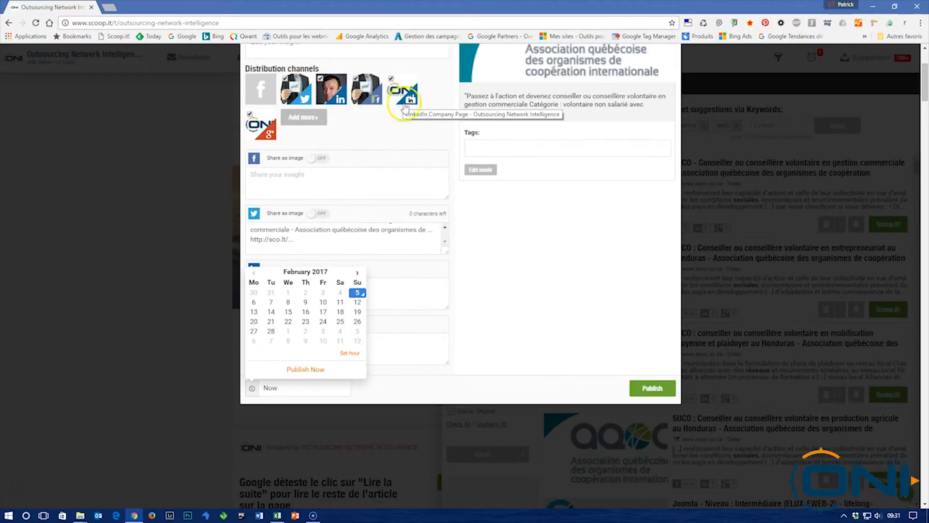
scroll(535, 328, "up", 3)
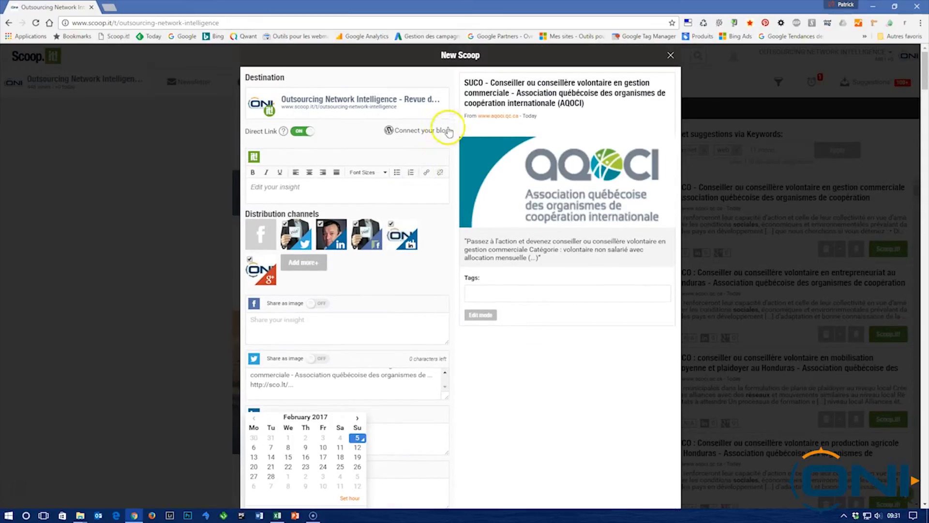
Step: Close the new scoop without publishing it and hide the topic's content suggestions
left_click(671, 56)
left_click(671, 55)
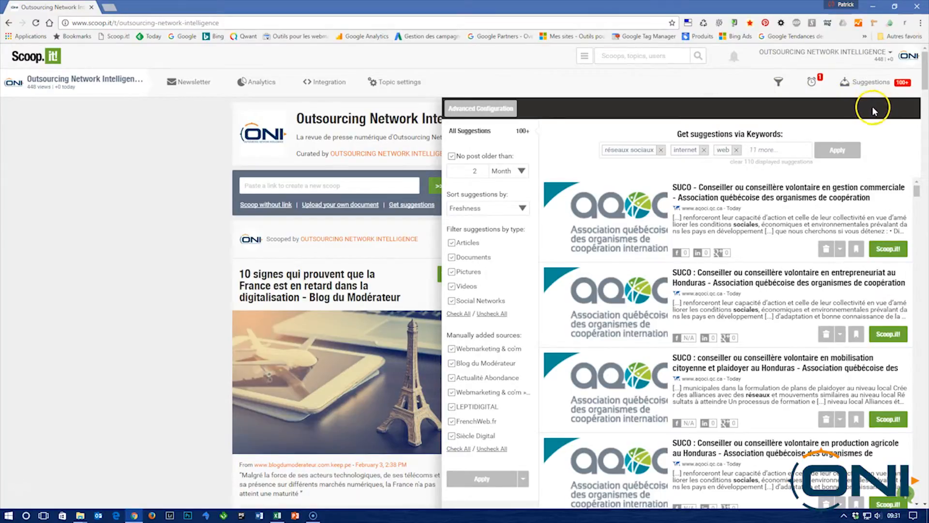
left_click(871, 83)
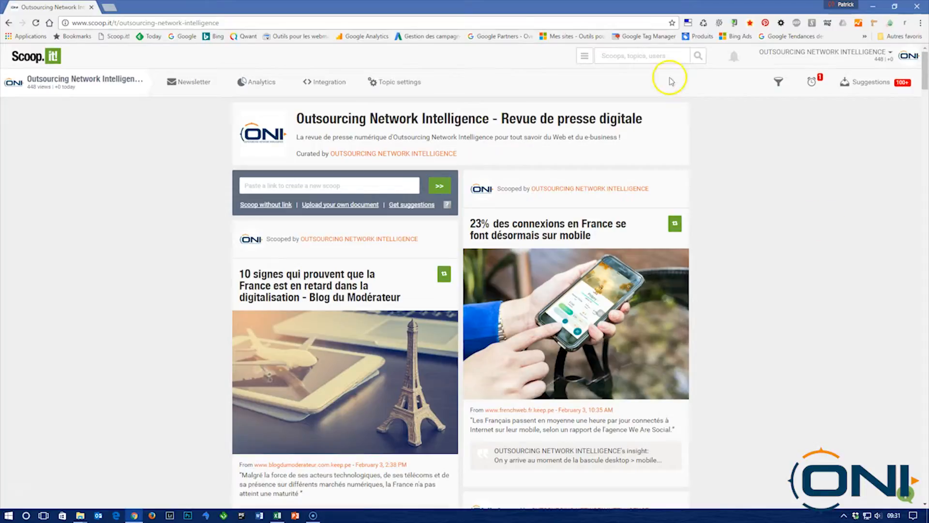
Step: Search Google for "webmarketing" in a new browser tab
left_click(113, 7)
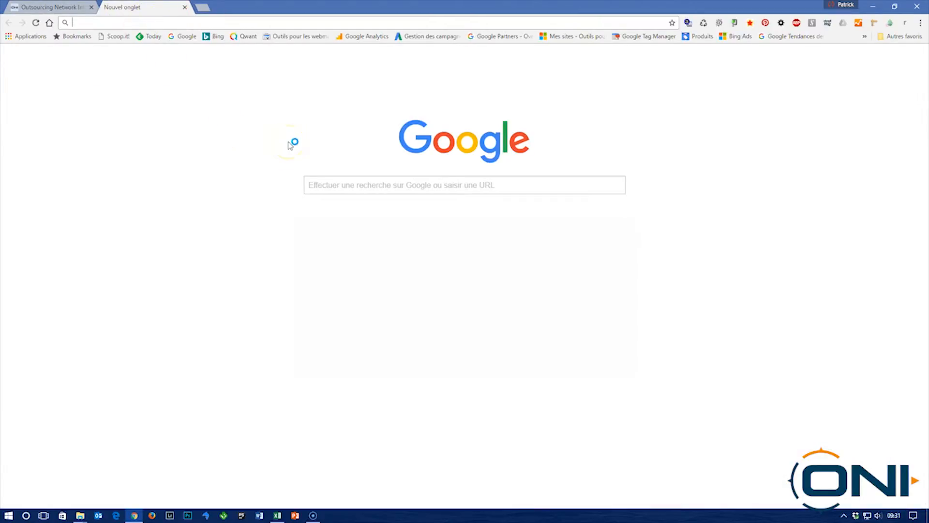
left_click(434, 190)
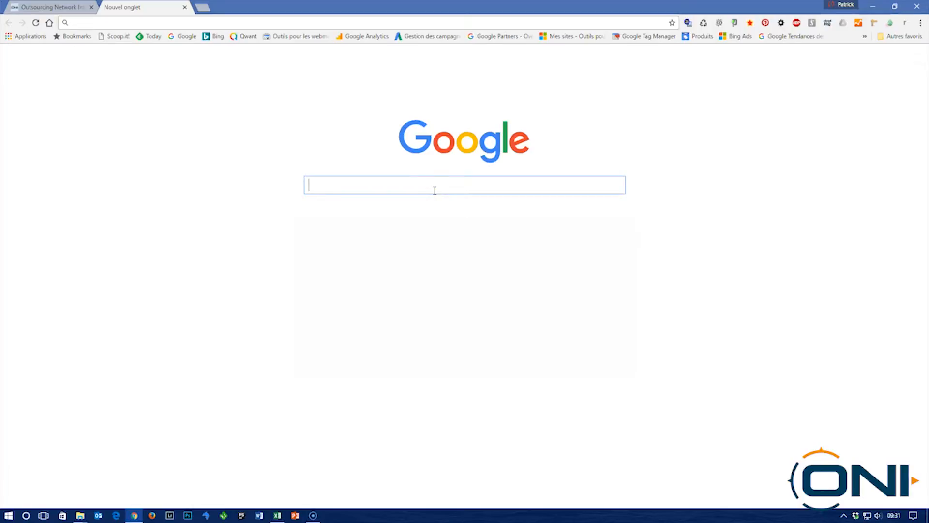
type("we")
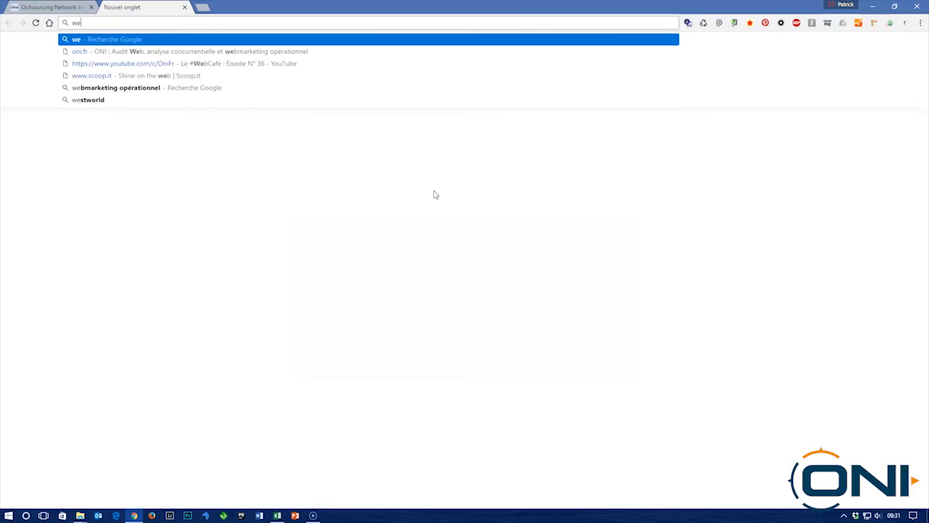
type("bmarketing")
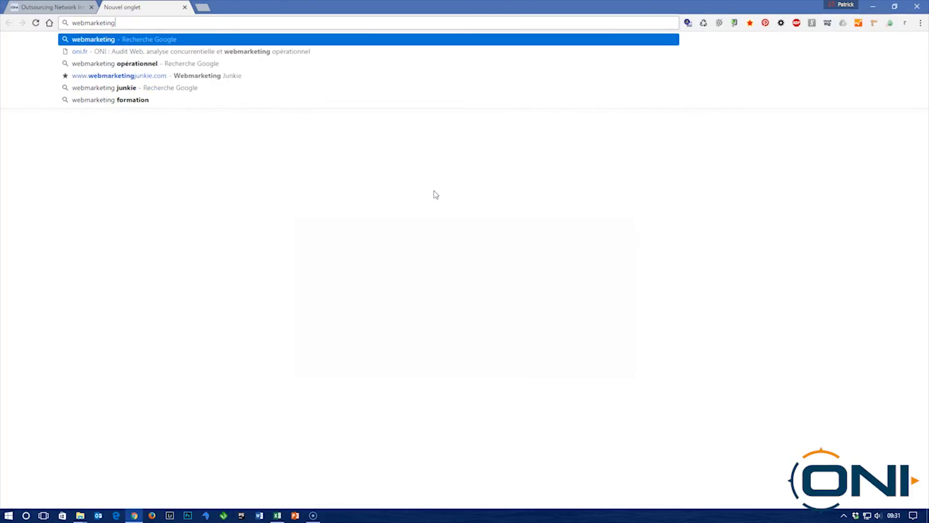
key("Return")
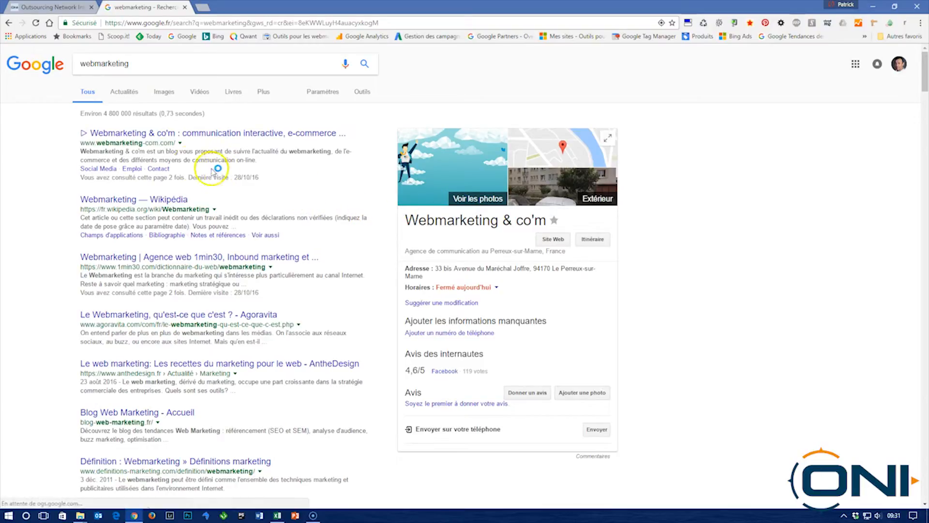
Step: Open the Webmarketing & co'm site, go to its "Head of Marketing, Acquisition Manager" #Jobcom article, and copy the article's web address
left_click(182, 139)
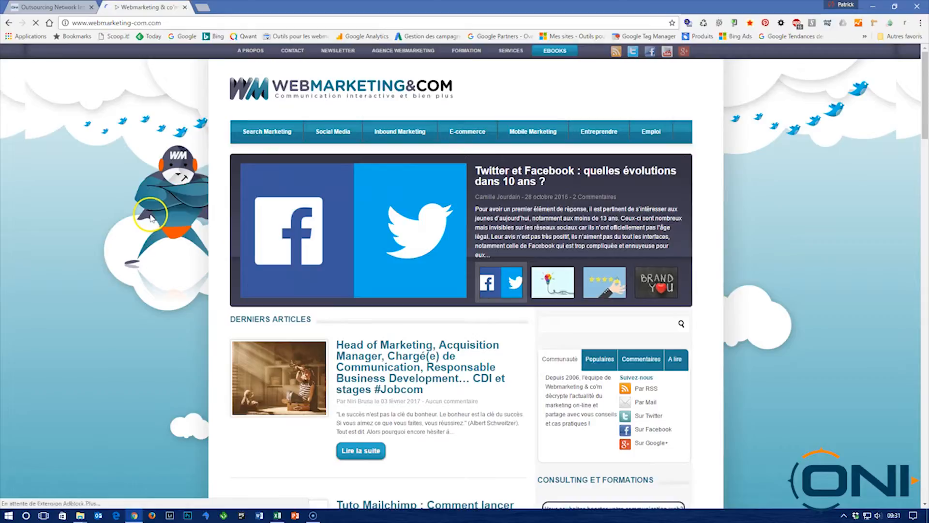
left_click(381, 346)
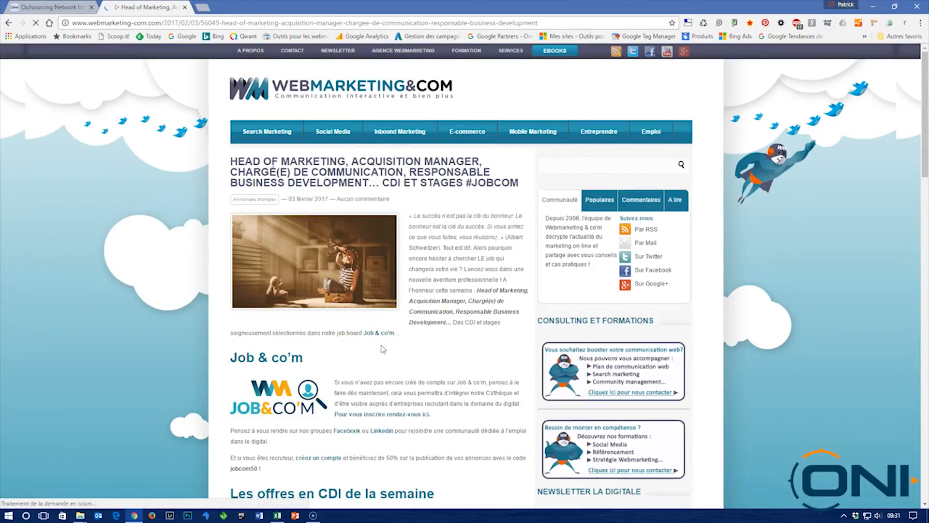
left_click(479, 22)
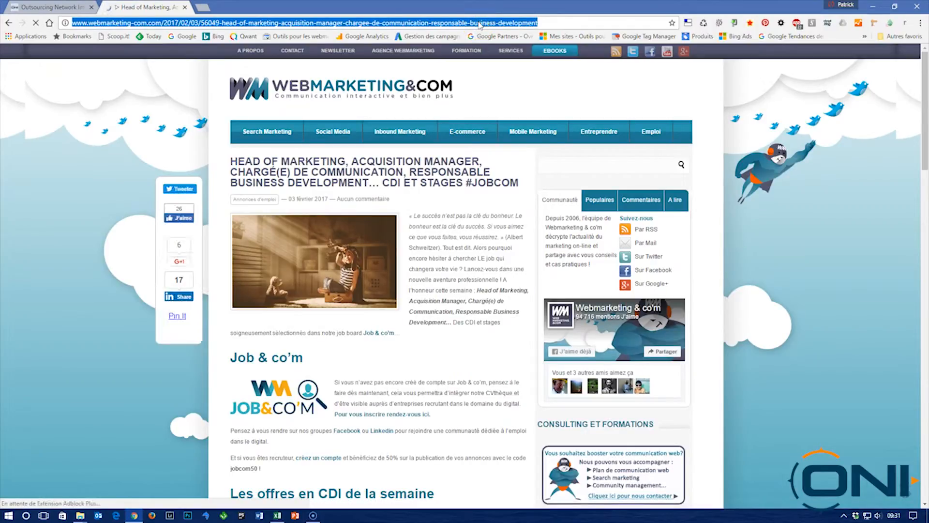
Step: Return to the Scoop.it topic and create a new scoop from the copied article link
left_click(60, 8)
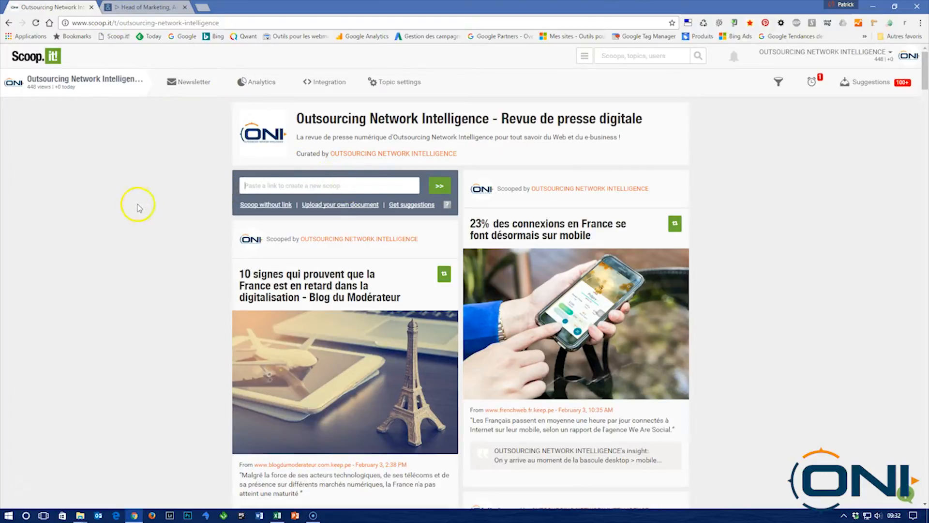
key("ctrl+v")
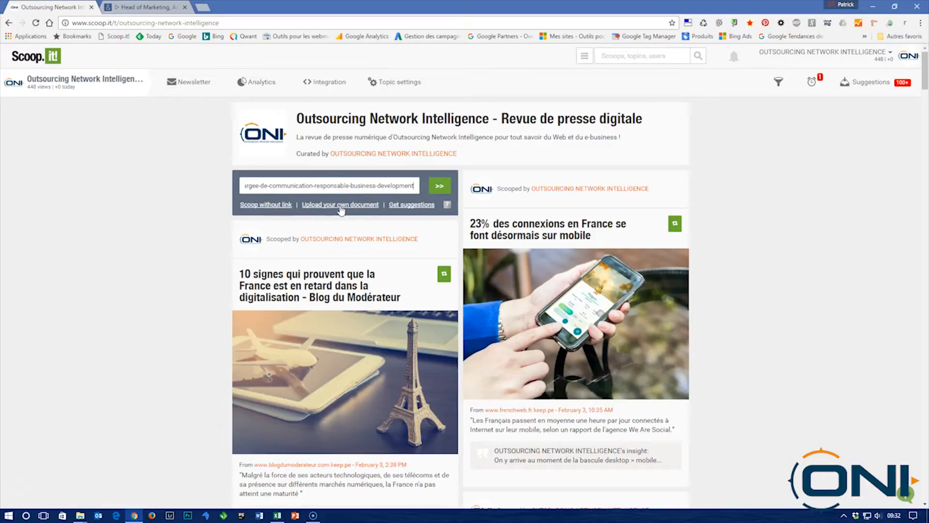
left_click(411, 206)
left_click(443, 188)
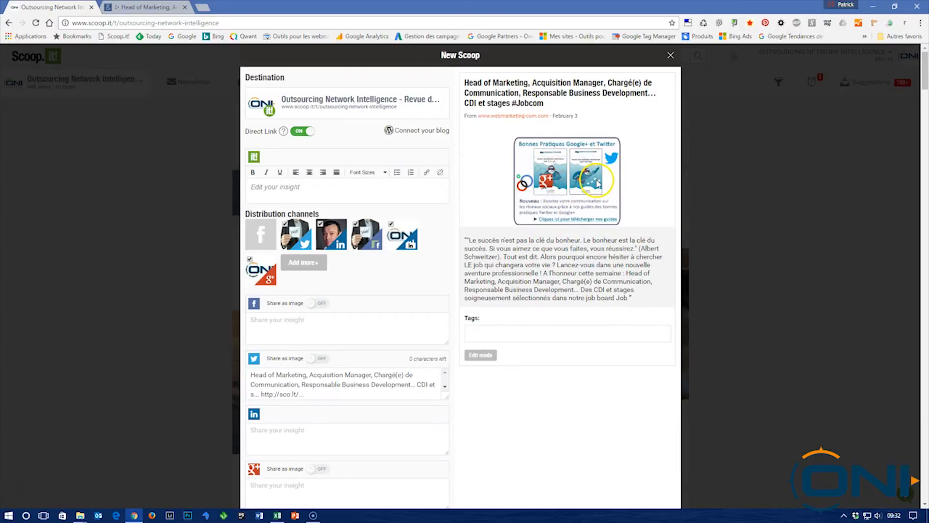
Step: Put the scoop in edit mode, enlarge its image, and browse the alternative images before returning to the "Bonnes Pratiques Google+ et Twitter" one
left_click(479, 353)
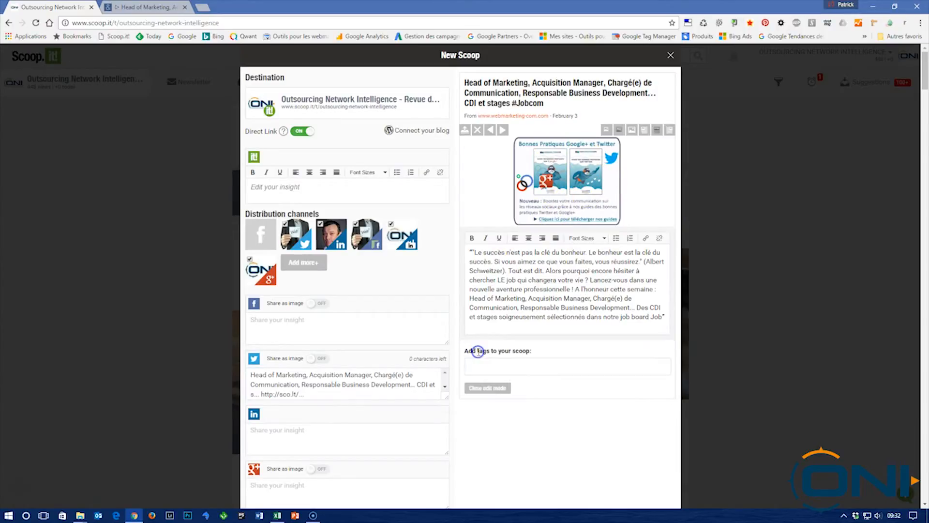
left_click(608, 131)
left_click(630, 131)
left_click(504, 131)
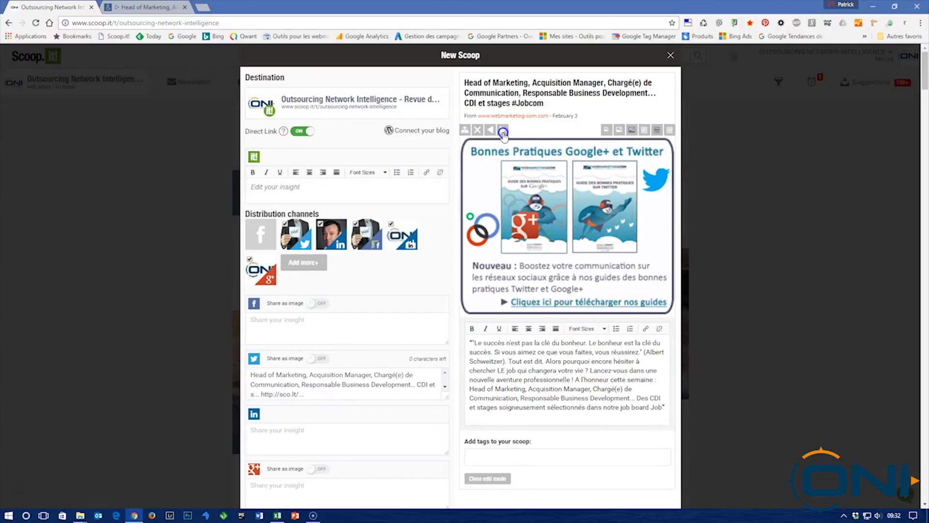
left_click(504, 131)
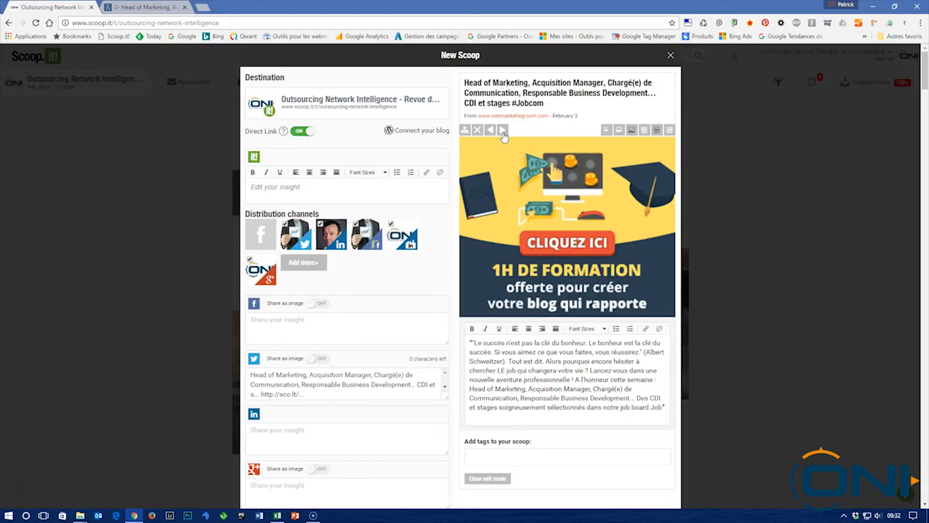
left_click(504, 131)
left_click(488, 131)
left_click(487, 131)
left_click(488, 131)
Step: Check the scoop's excerpt, tags and insight fields, and turn off Direct Link
left_click(476, 344)
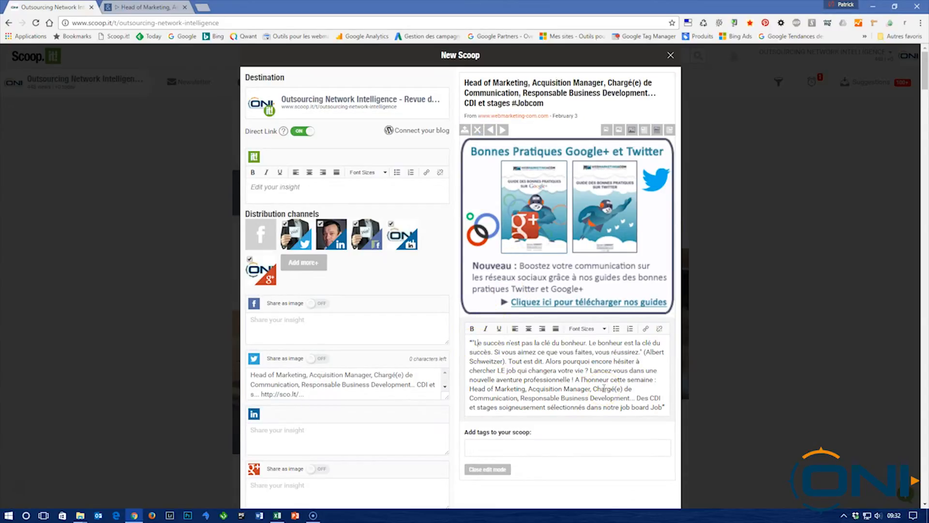
left_click(594, 449)
left_click(374, 186)
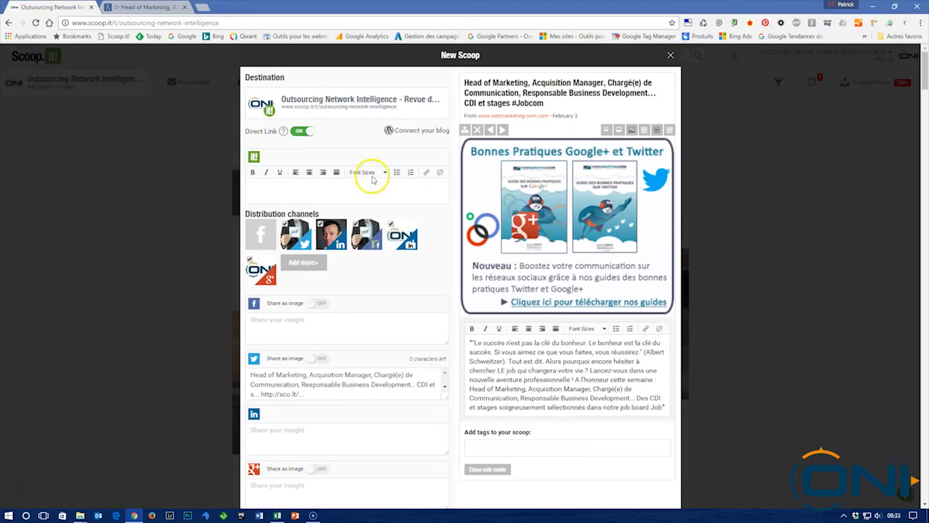
left_click(307, 131)
left_click(298, 133)
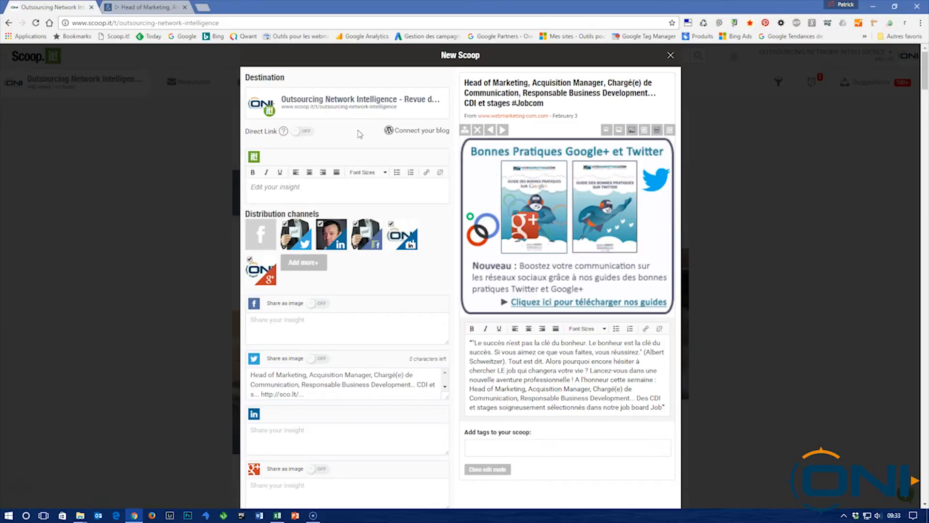
Step: Examine the scoop's distribution fields and publication date setting, leaving the date at Now
scroll(378, 368, "down", 2)
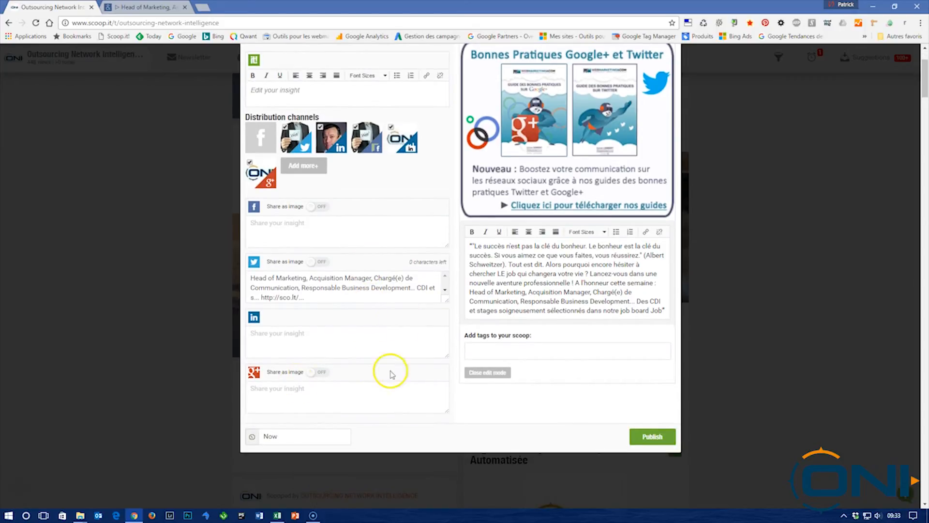
left_click(297, 440)
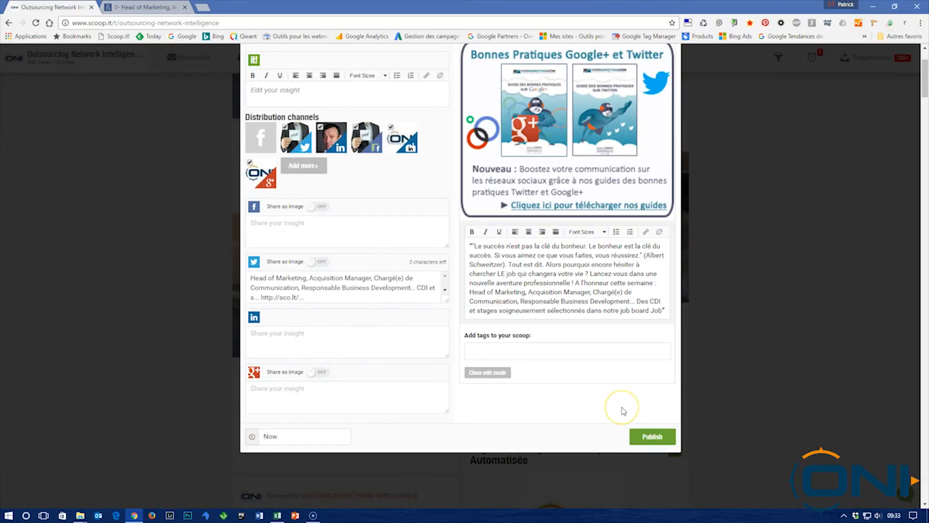
scroll(623, 410, "up", 2)
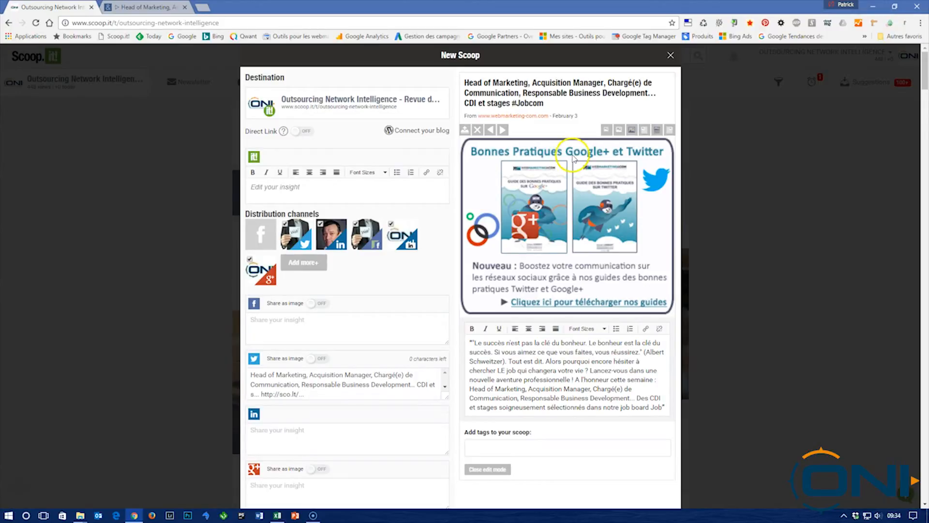
Step: Remove the opening and closing quotation marks around the scoop's excerpt text
left_click(473, 341)
key("BackSpace")
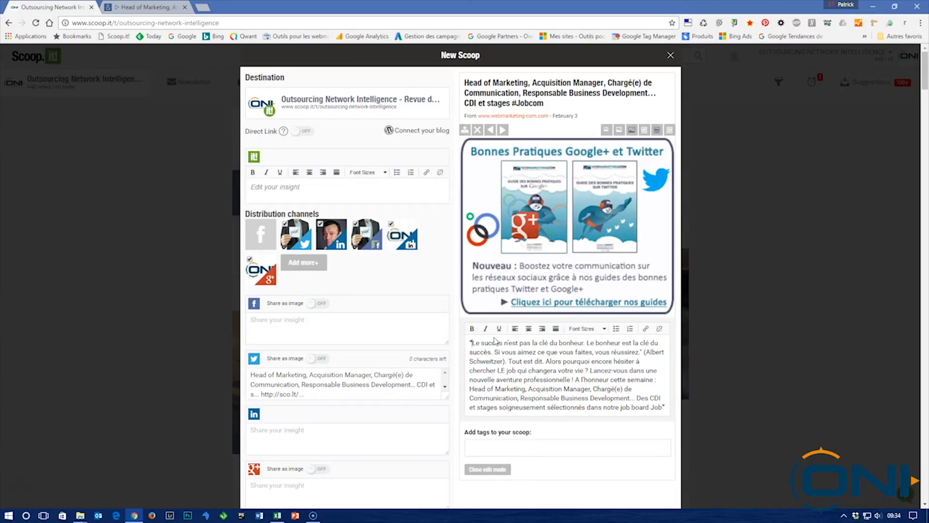
scroll(557, 383, "down", 2)
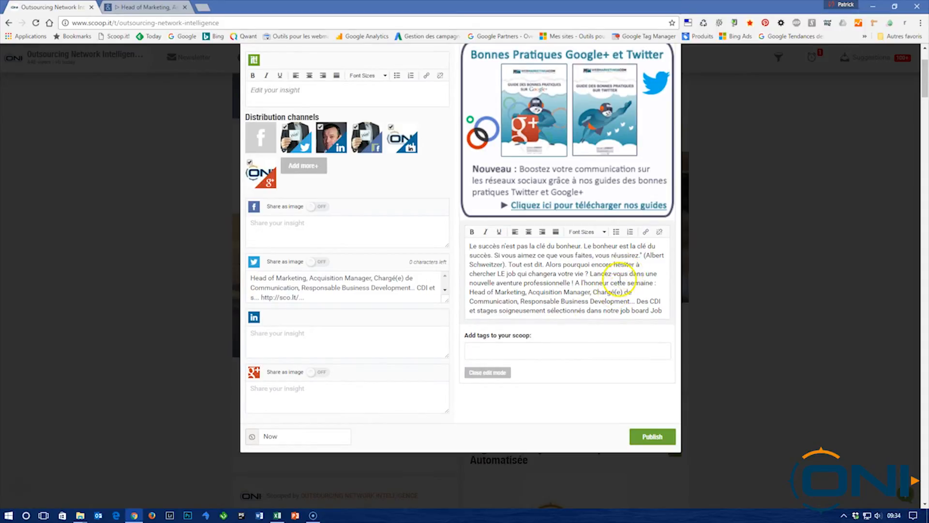
scroll(620, 279, "up", 2)
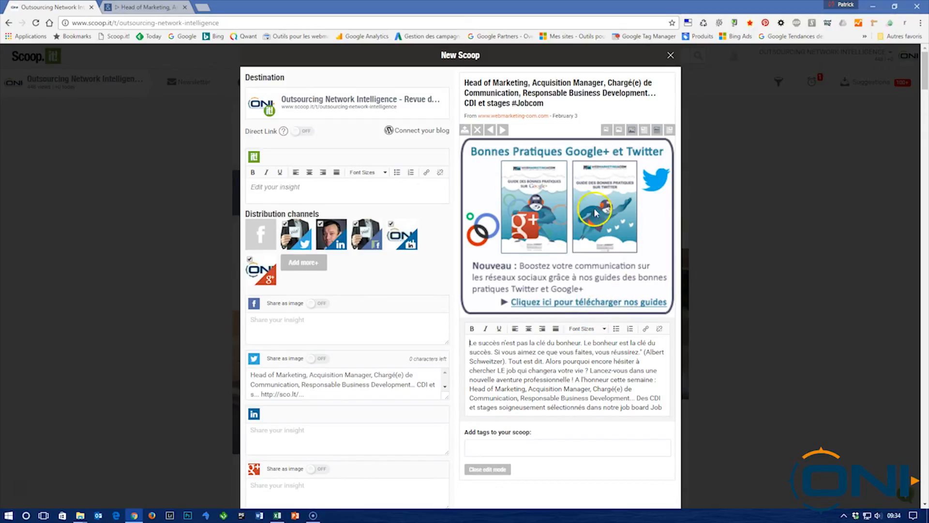
Step: Review the prepared scoop once more and close it without publishing
scroll(377, 409, "down", 3)
scroll(378, 409, "up", 3)
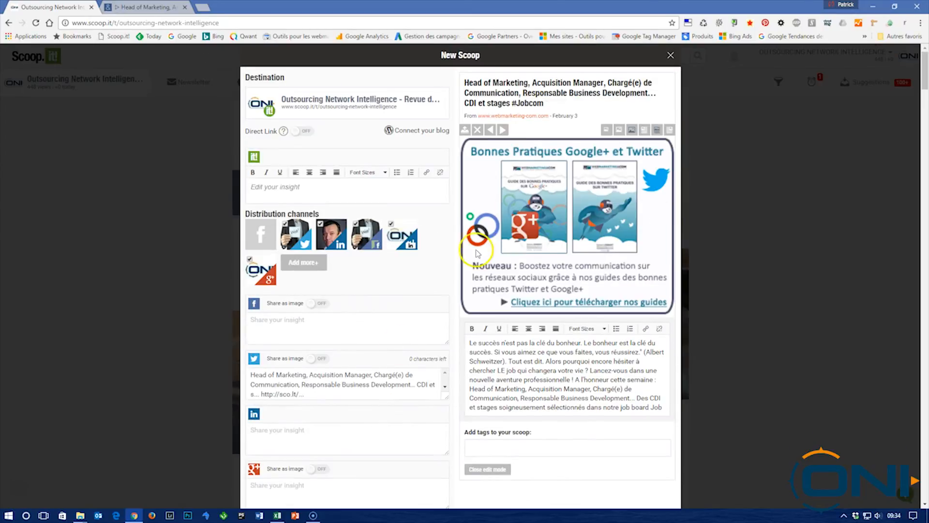
left_click(671, 56)
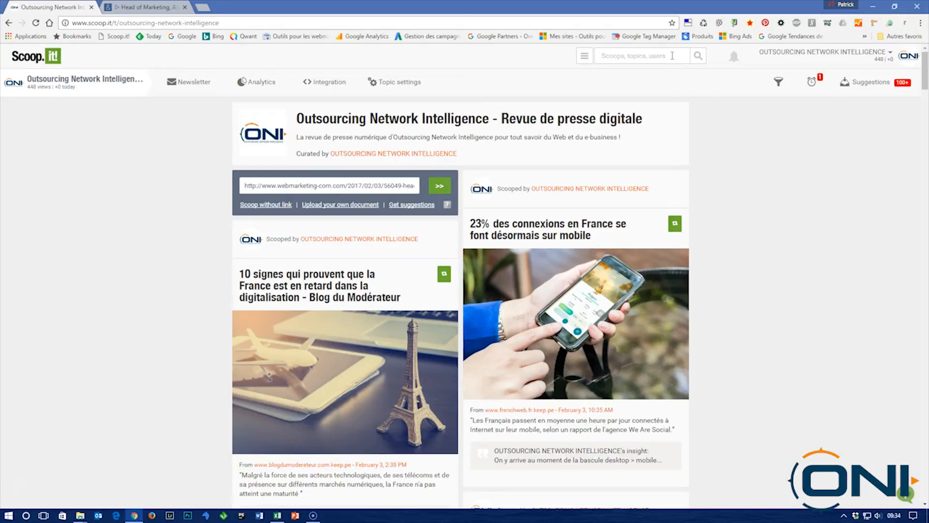
Step: Browse the topic's published scoops, open the scheduled ones, and examine the "Tuto Mailchimp" scoop's image, schedule date and insight
scroll(661, 376, "down", 3)
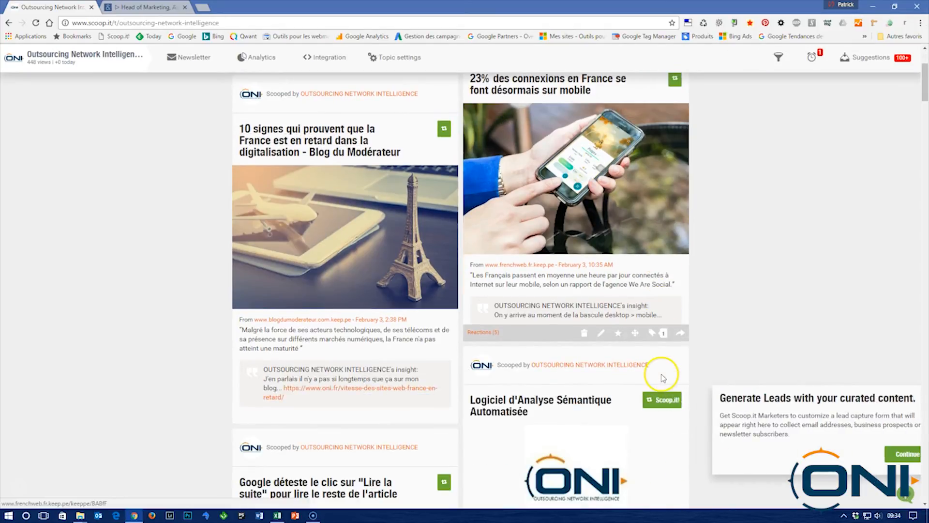
scroll(662, 377, "down", 3)
scroll(651, 379, "up", 6)
left_click(812, 85)
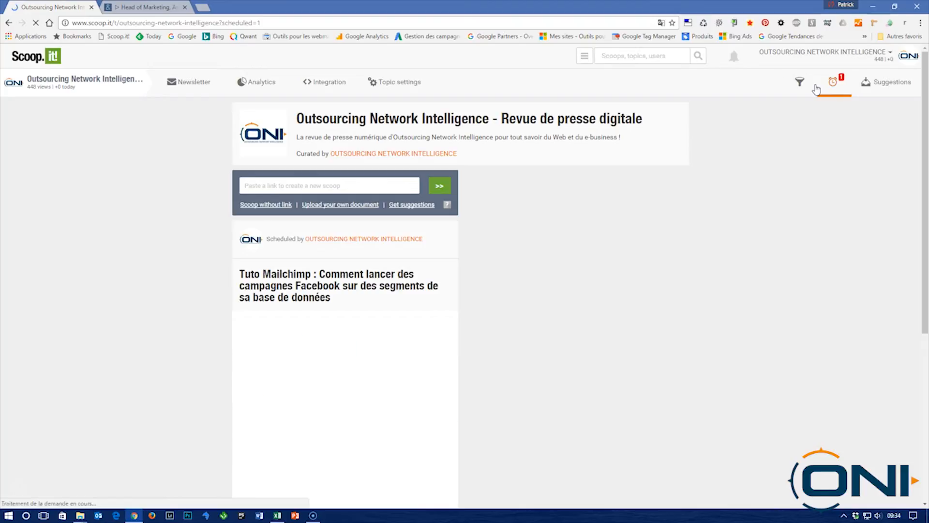
left_click(675, 126)
scroll(305, 394, "down", 3)
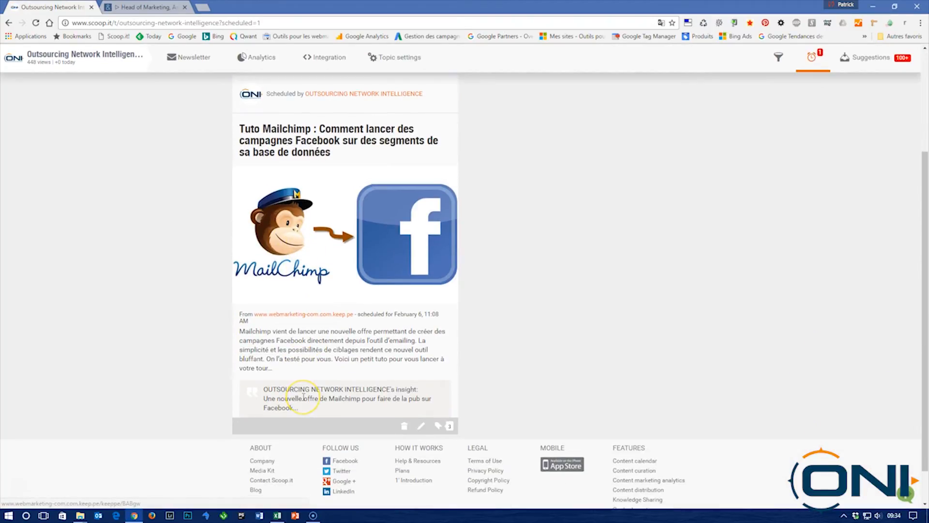
scroll(304, 397, "up", 3)
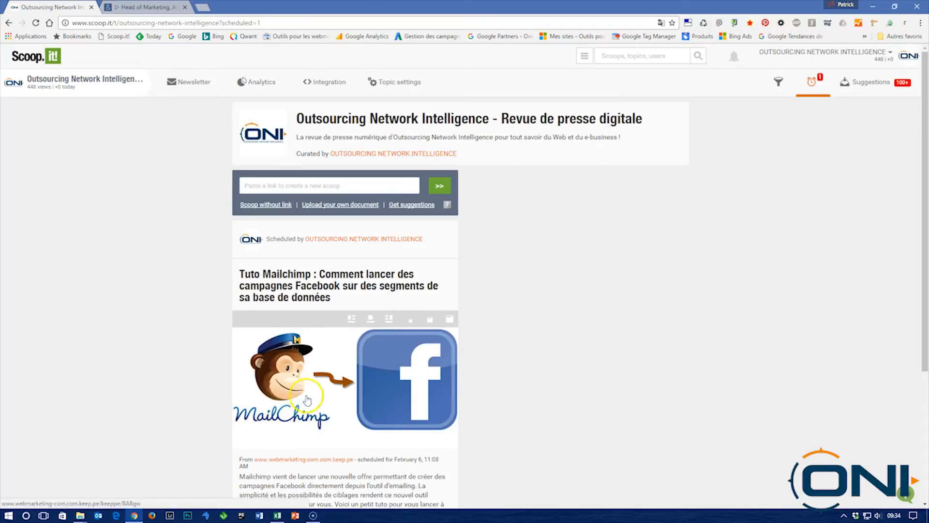
scroll(634, 351, "down", 3)
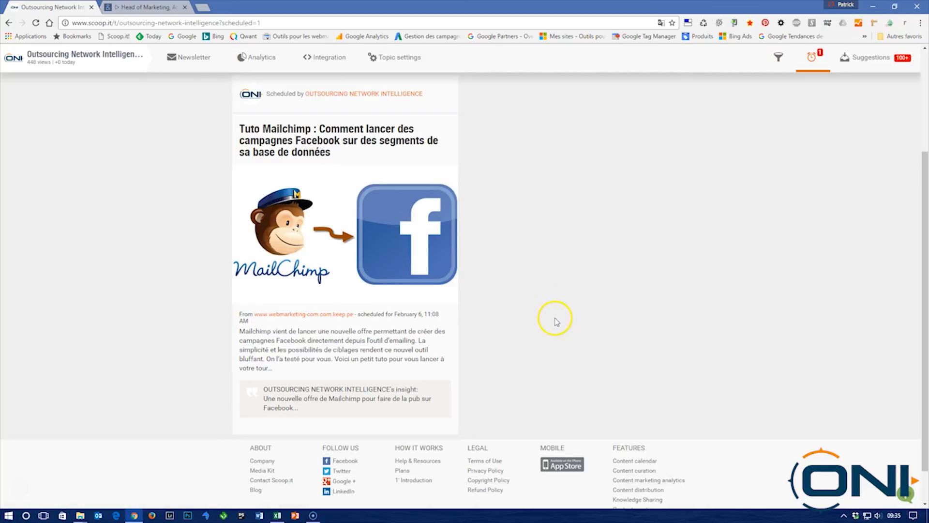
Step: Close the browser tab with the Webmarketing & co'm article, keeping the topic's scheduled scoops open
scroll(570, 320, "up", 3)
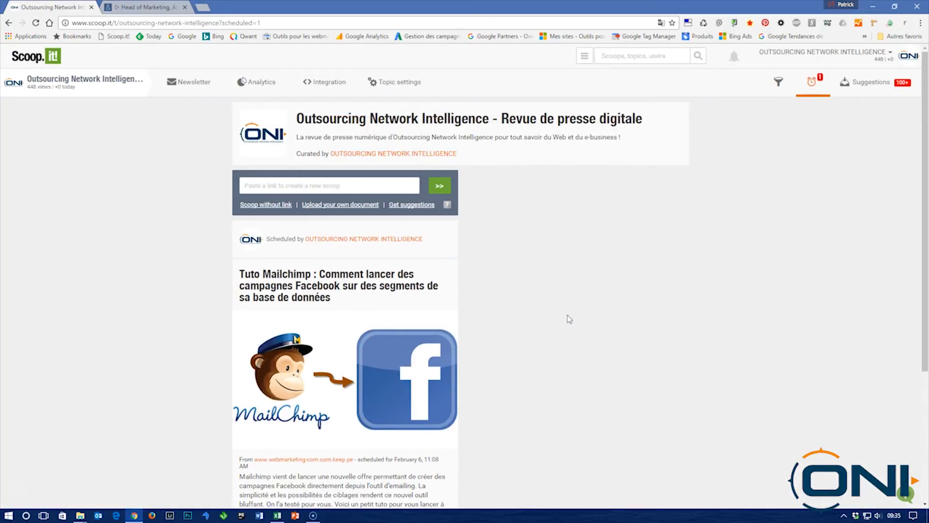
left_click(584, 311)
left_click(185, 8)
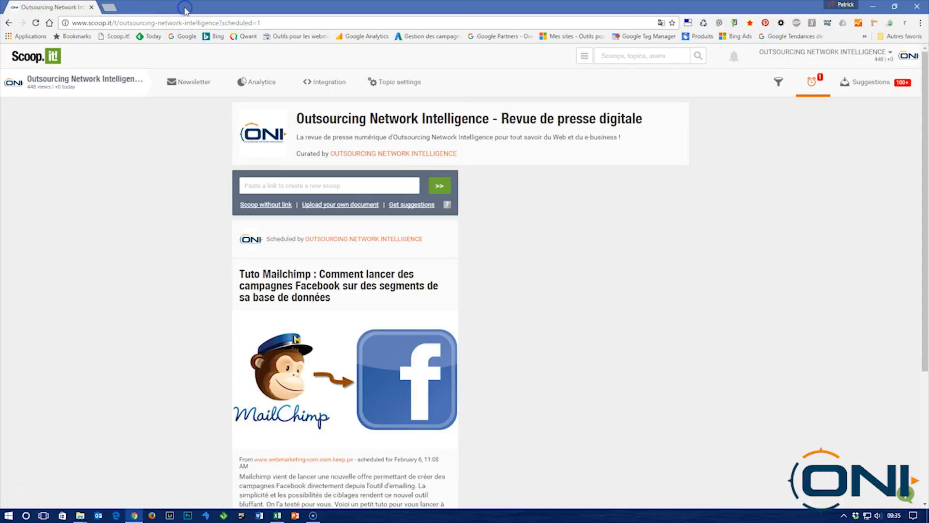